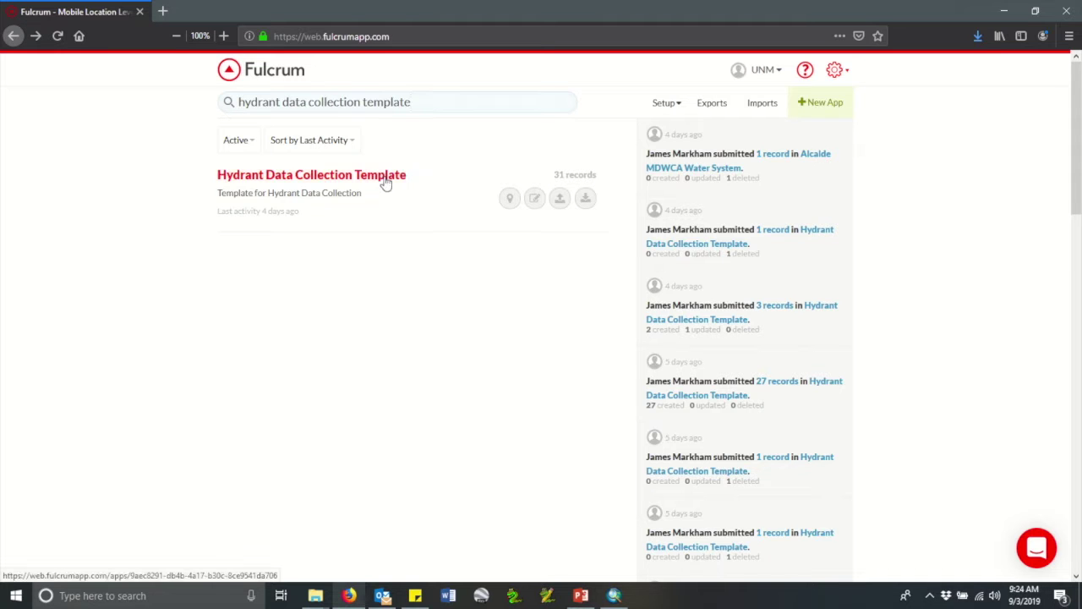
Open the Hydrant Data Collection Template app from the Fulcrum apps list.
{"action": "left_click", "coordinate": [385, 183]}
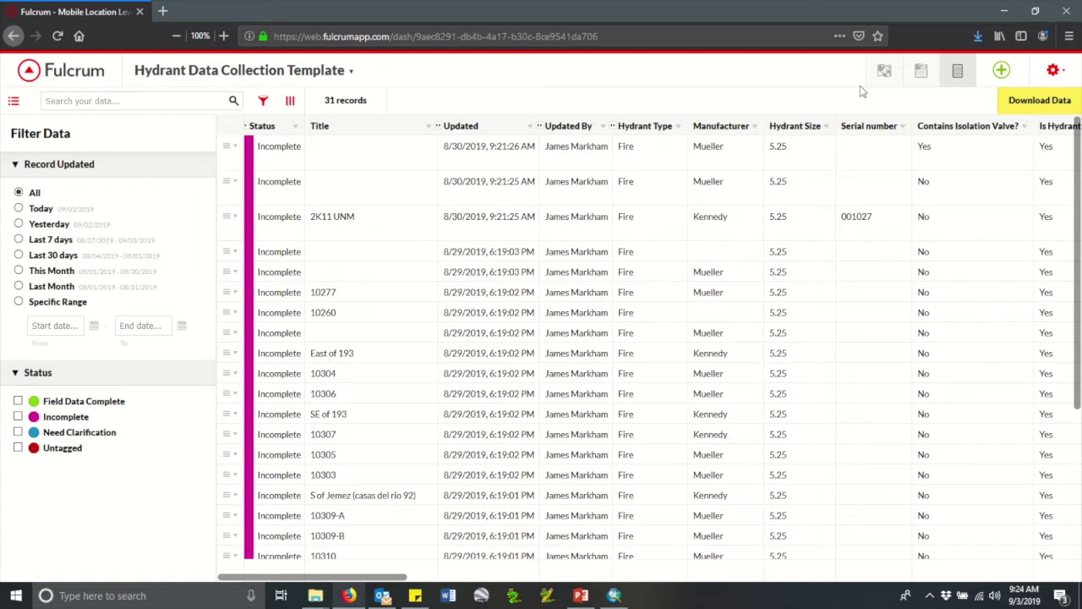
Review the 31 hydrant records in map, split and table views, then open the download options.
{"action": "left_click", "coordinate": [883, 71]}
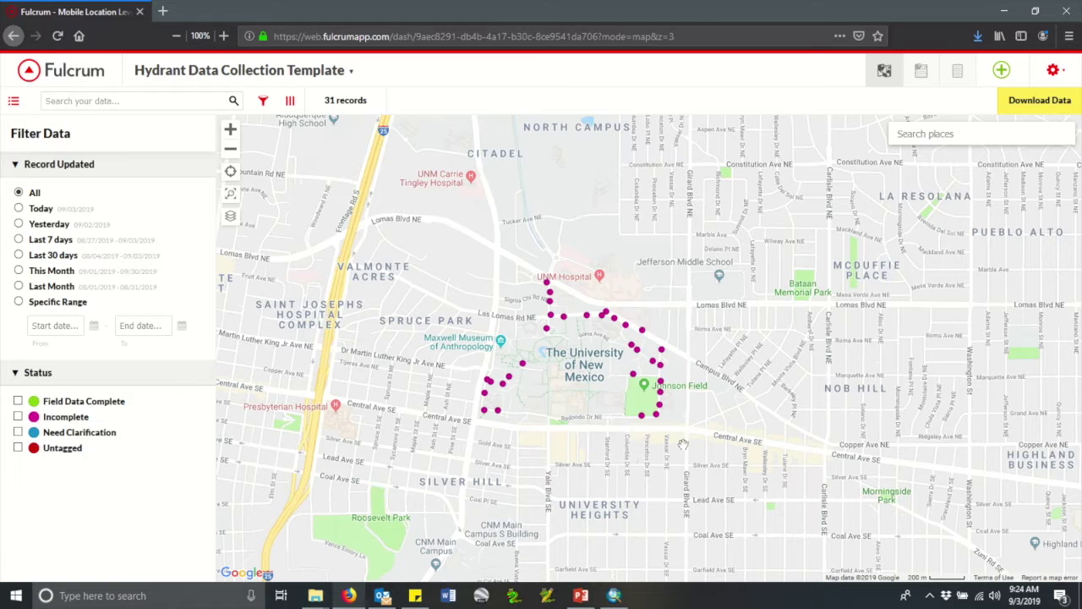
{"action": "left_click", "coordinate": [922, 74]}
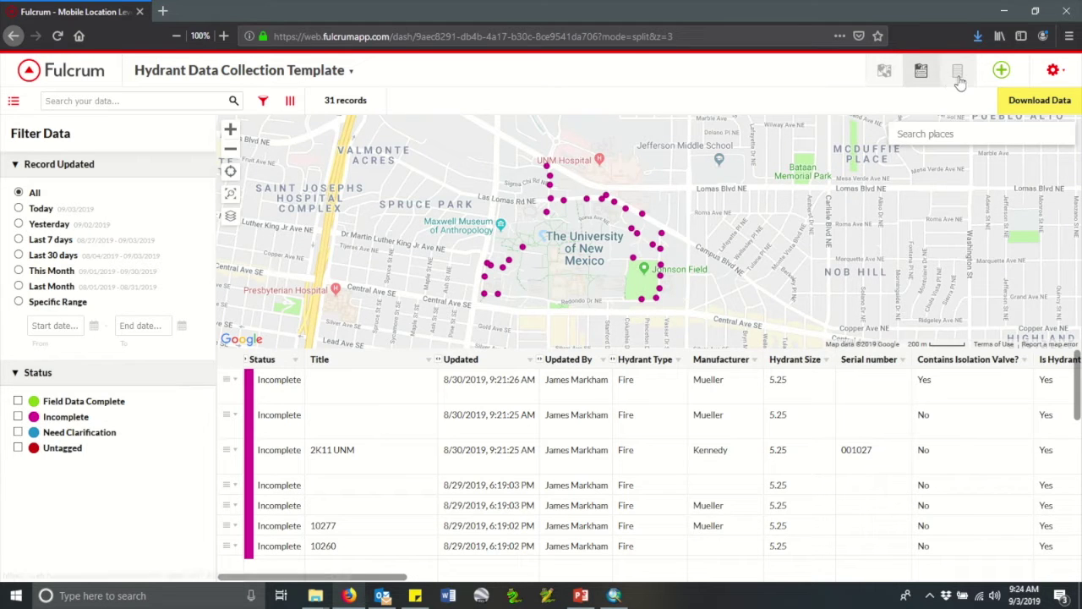
{"action": "left_click", "coordinate": [960, 80]}
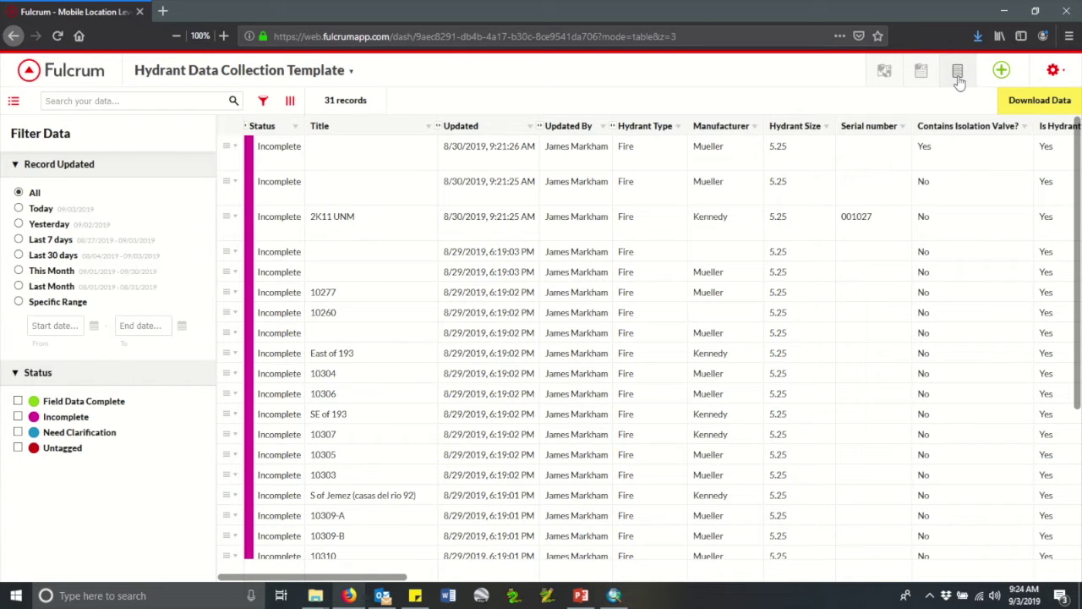
{"action": "left_click", "coordinate": [1022, 105]}
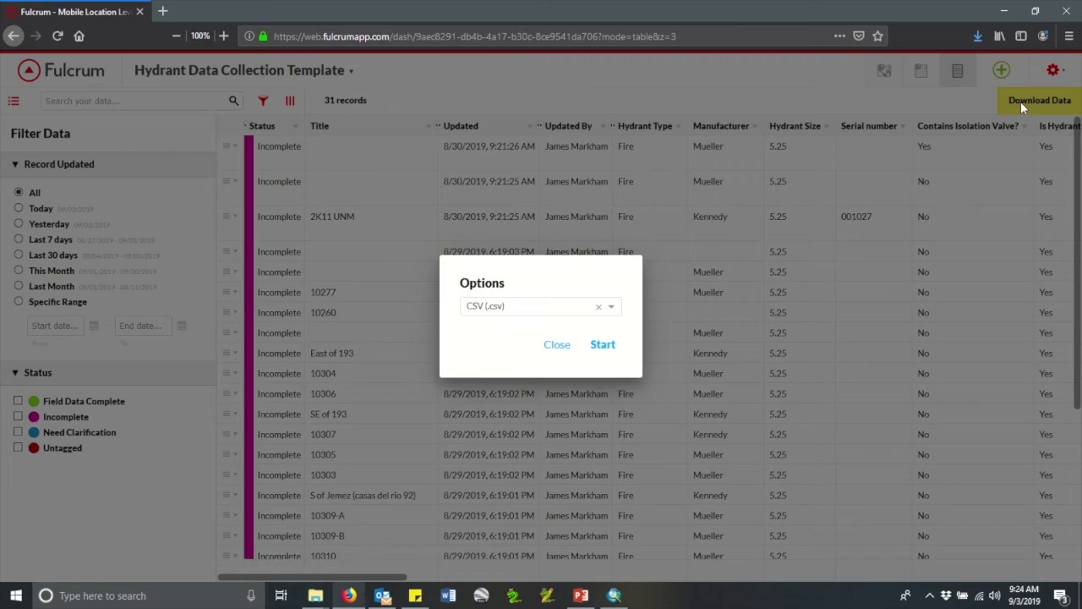
Export the hydrant records as a Shapefile (.shp) and save the downloaded zip file.
{"action": "left_click", "coordinate": [611, 311]}
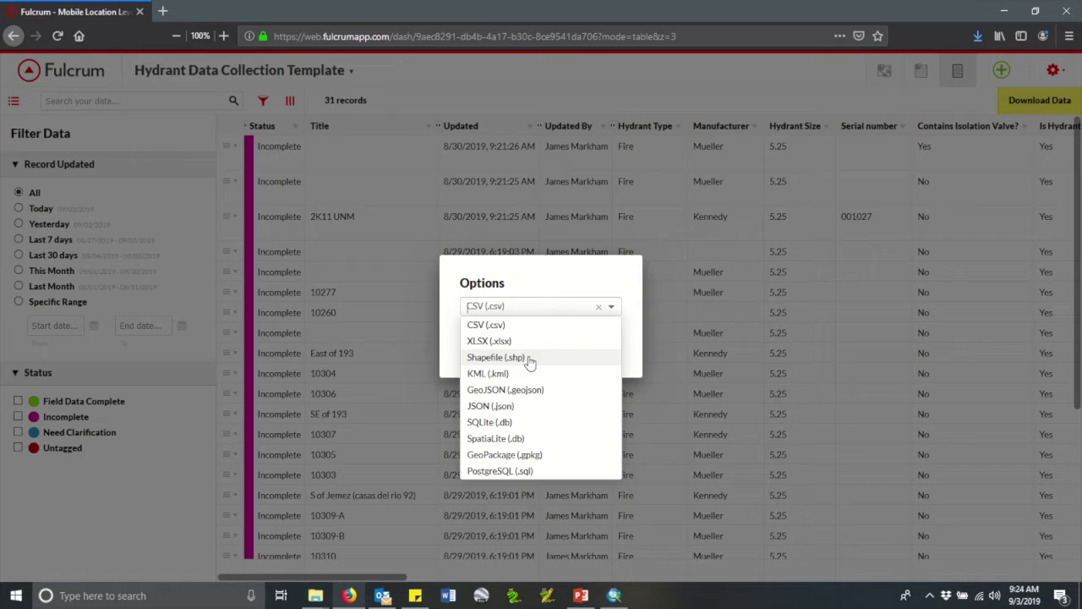
{"action": "left_click", "coordinate": [529, 358]}
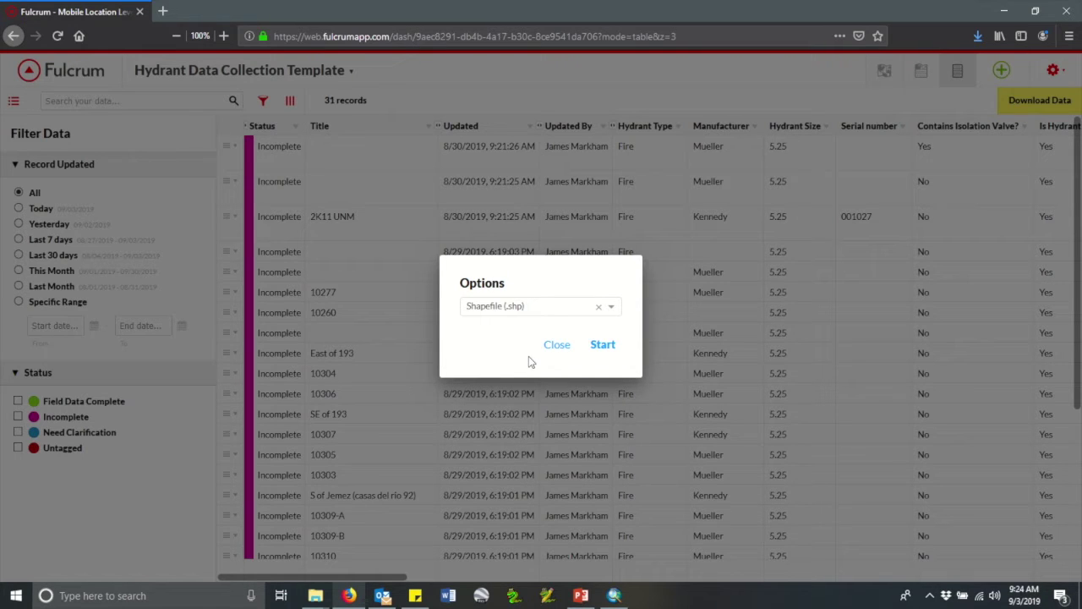
{"action": "left_click", "coordinate": [600, 353]}
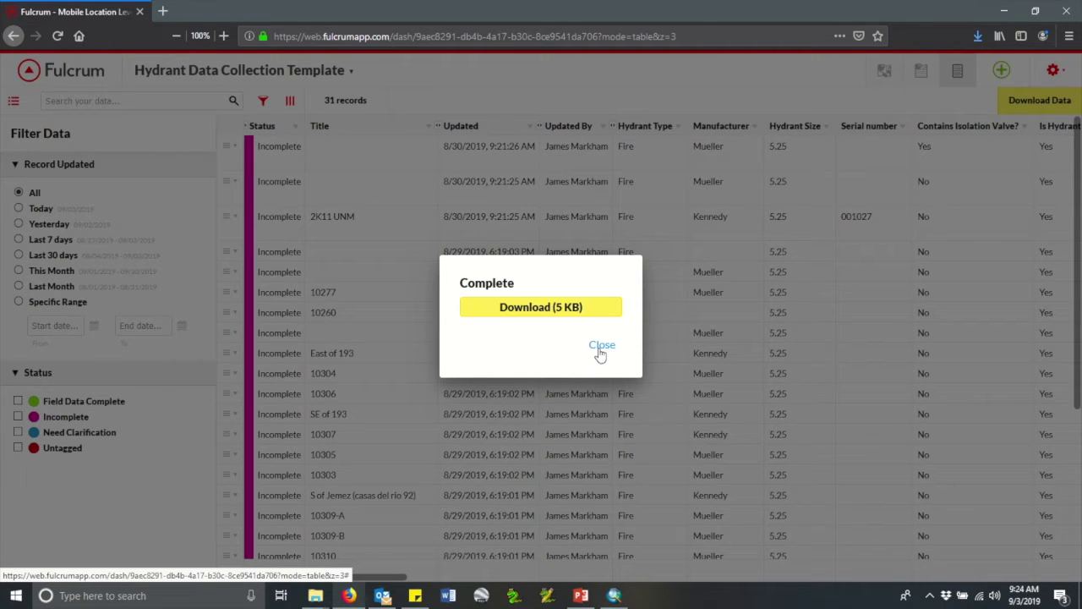
{"action": "left_click", "coordinate": [568, 312]}
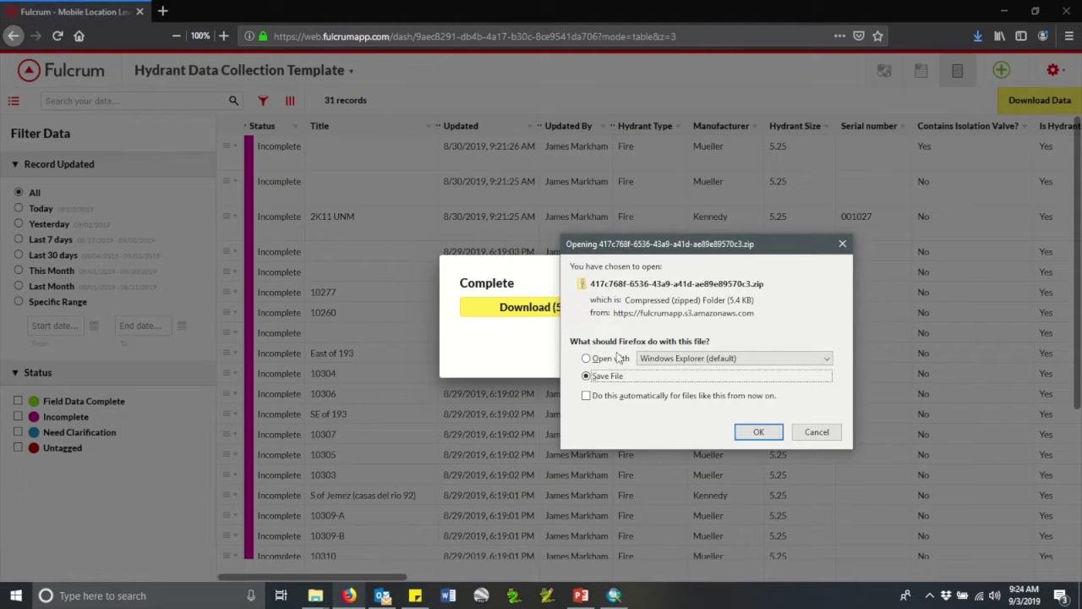
{"action": "left_click", "coordinate": [761, 432]}
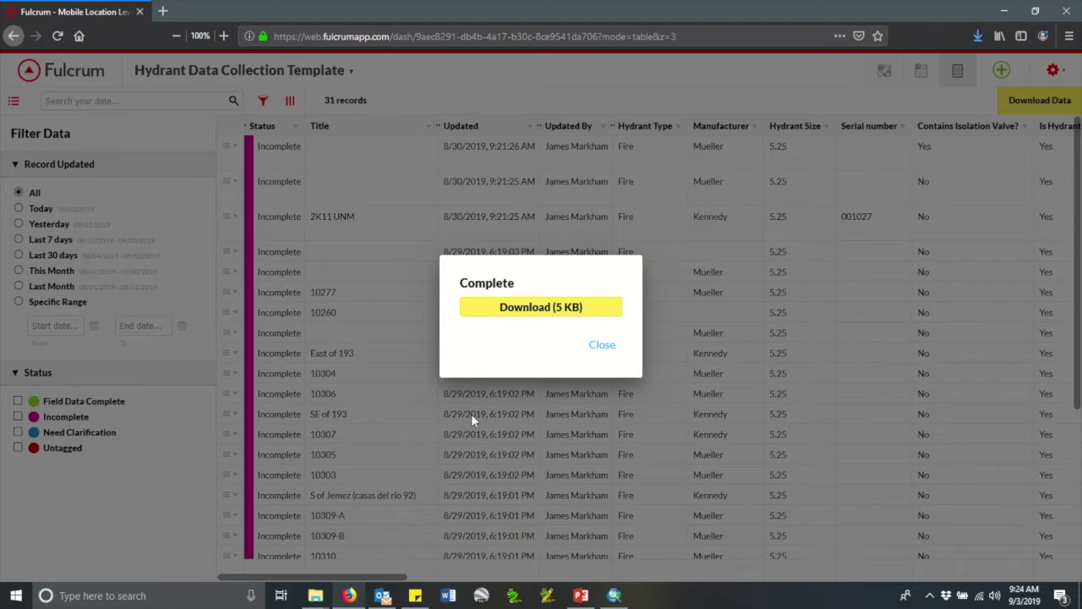
{"action": "left_click", "coordinate": [315, 595]}
Open the new zip in Downloads and select its four hydrant_data_collection_template files.
{"action": "right_click", "coordinate": [315, 595]}
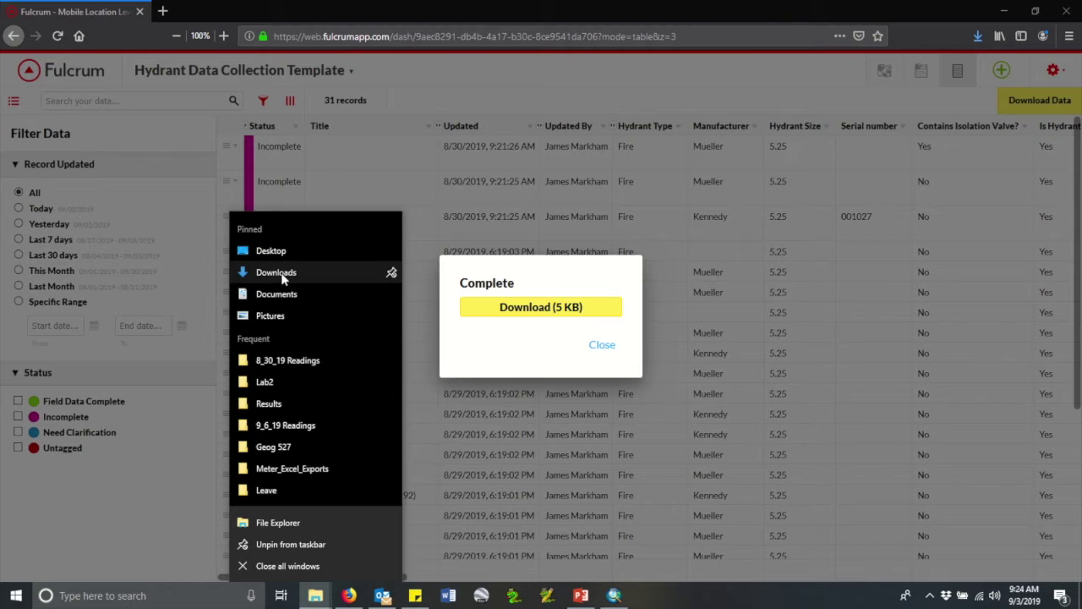
{"action": "left_click", "coordinate": [276, 272]}
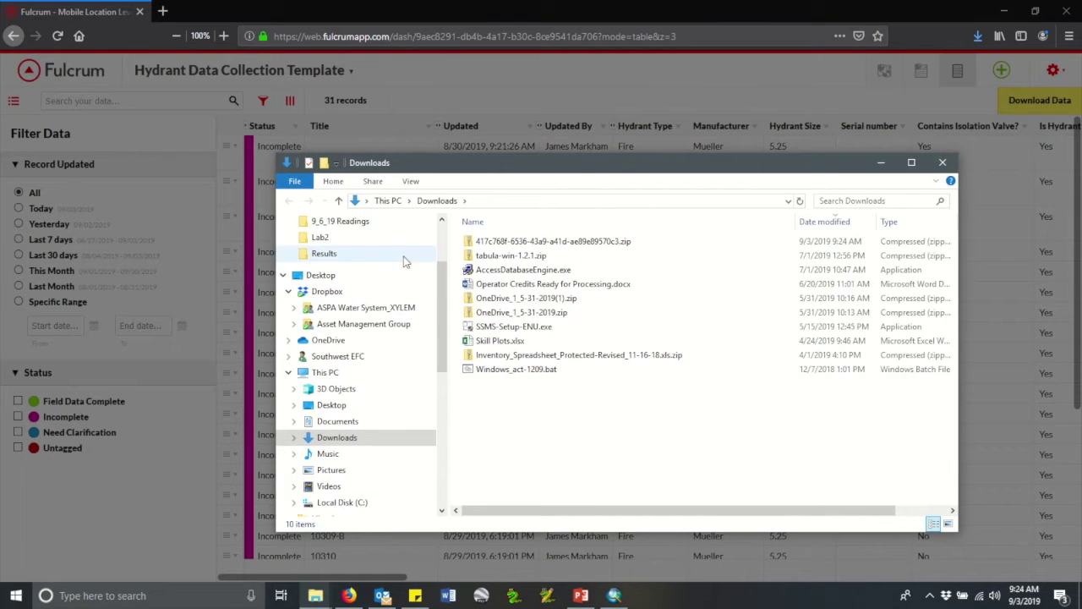
{"action": "double_click", "coordinate": [589, 242]}
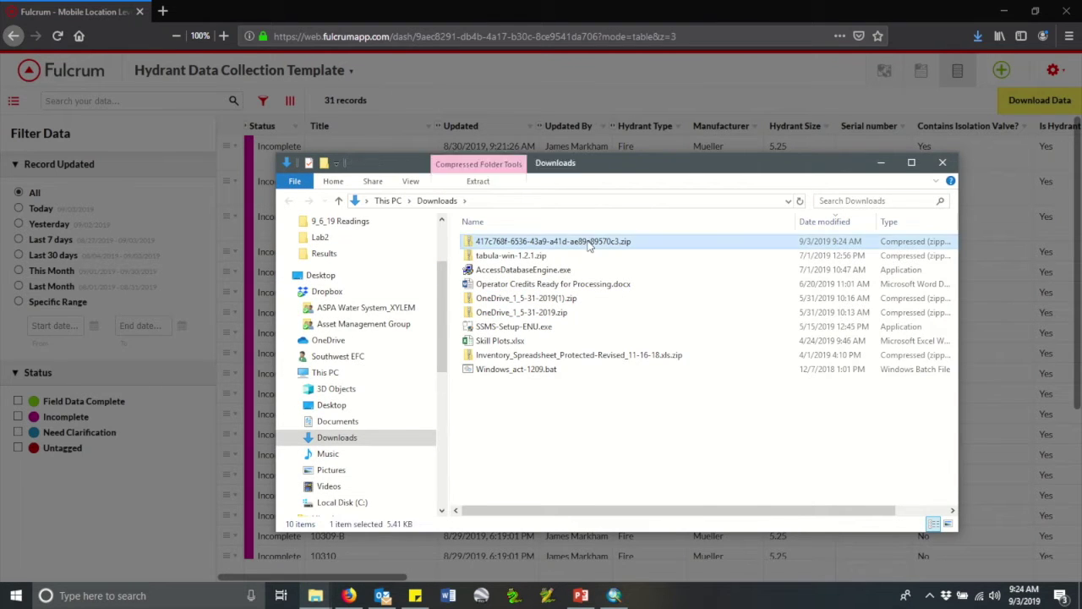
{"action": "left_click", "coordinate": [589, 243]}
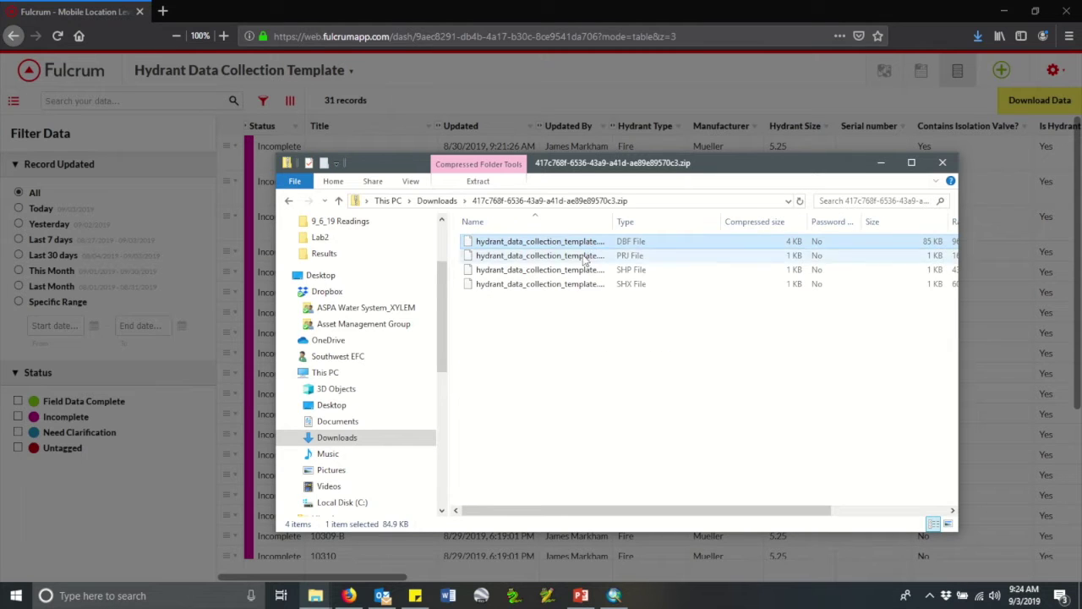
{"action": "left_click", "coordinate": [522, 288], "text": "shift"}
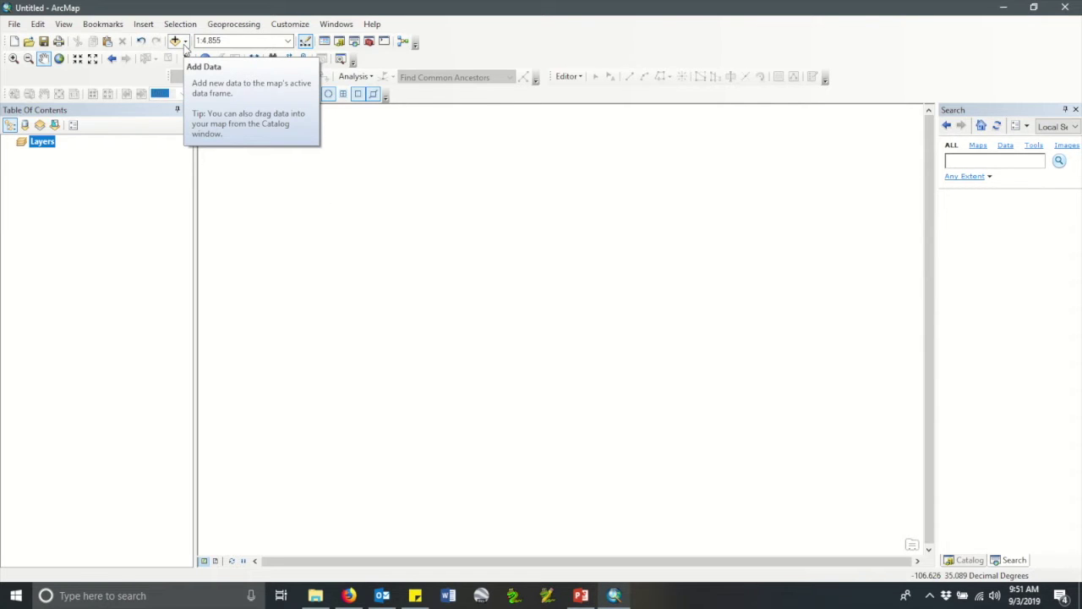
Add hydrant_data_collection_template.shp to the ArcMap map as a point layer.
{"action": "left_click", "coordinate": [185, 43]}
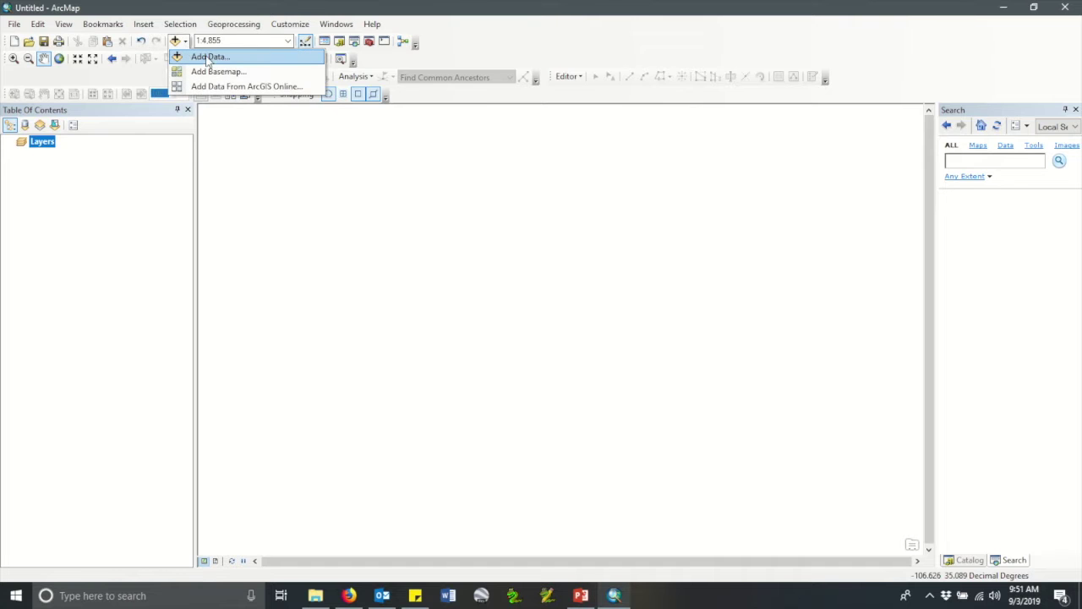
{"action": "left_click", "coordinate": [266, 60]}
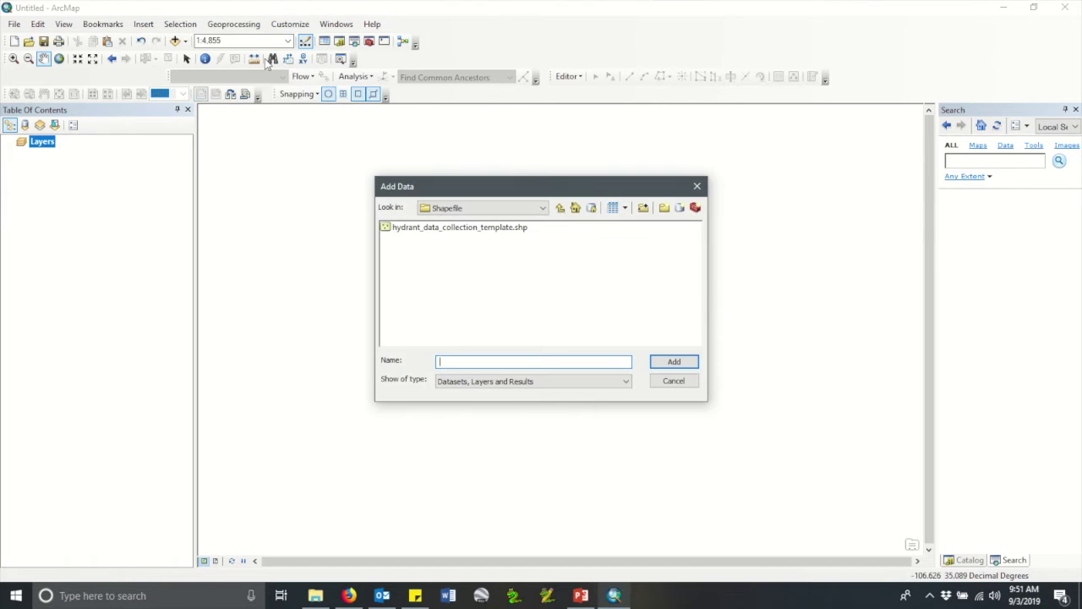
{"action": "left_click", "coordinate": [451, 230]}
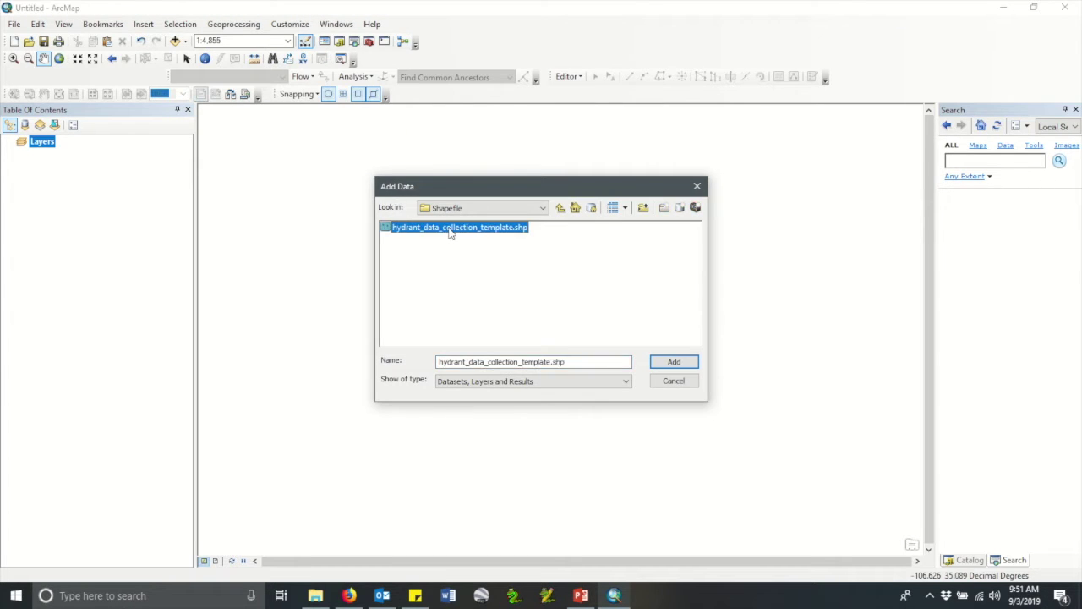
{"action": "left_click", "coordinate": [681, 364]}
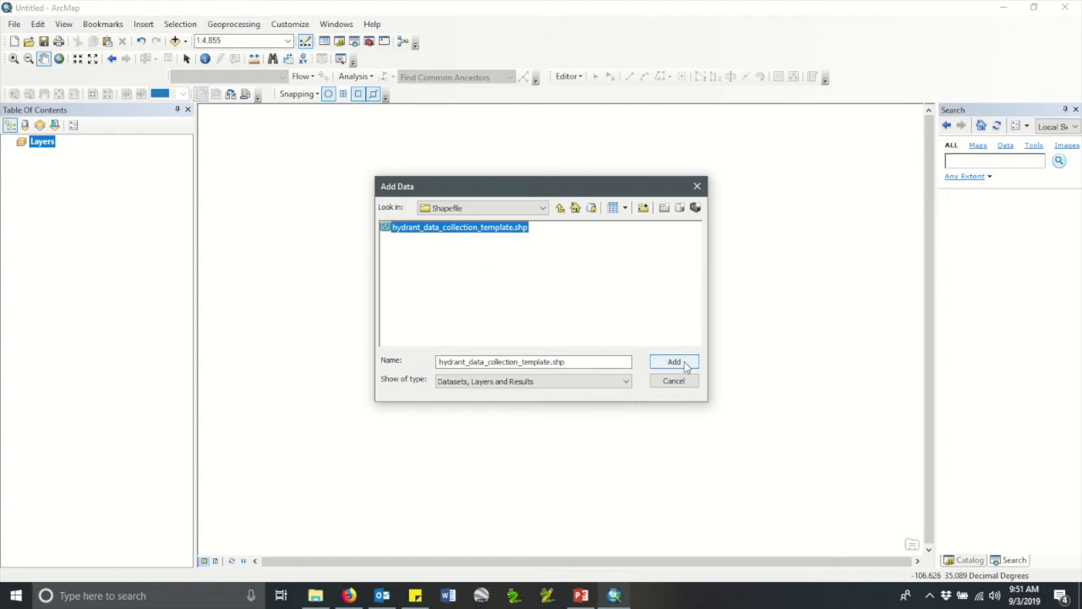
{"action": "left_click", "coordinate": [686, 364]}
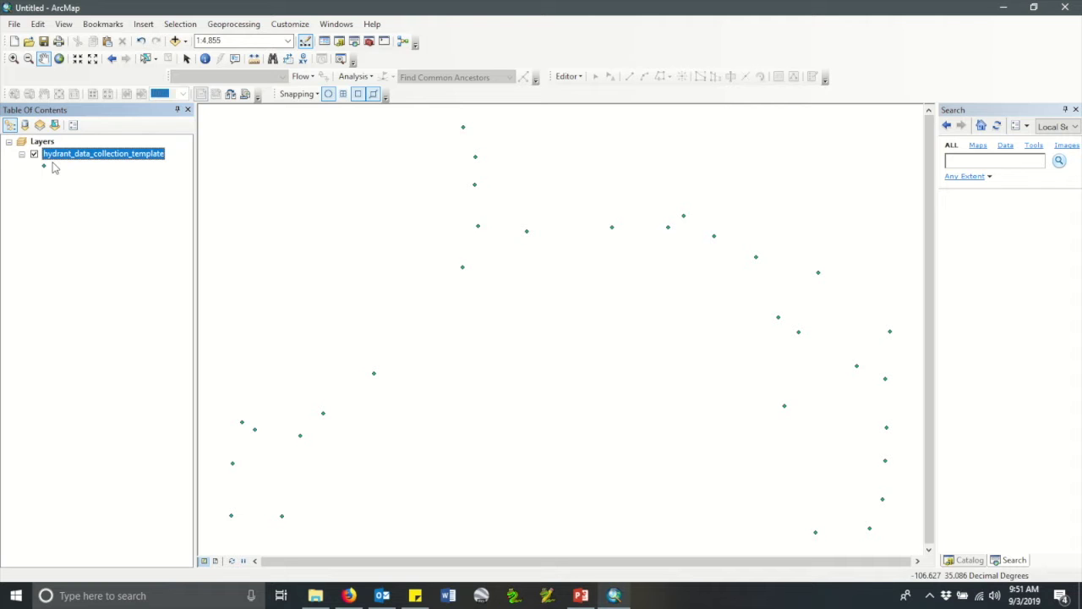
{"action": "right_click", "coordinate": [57, 155]}
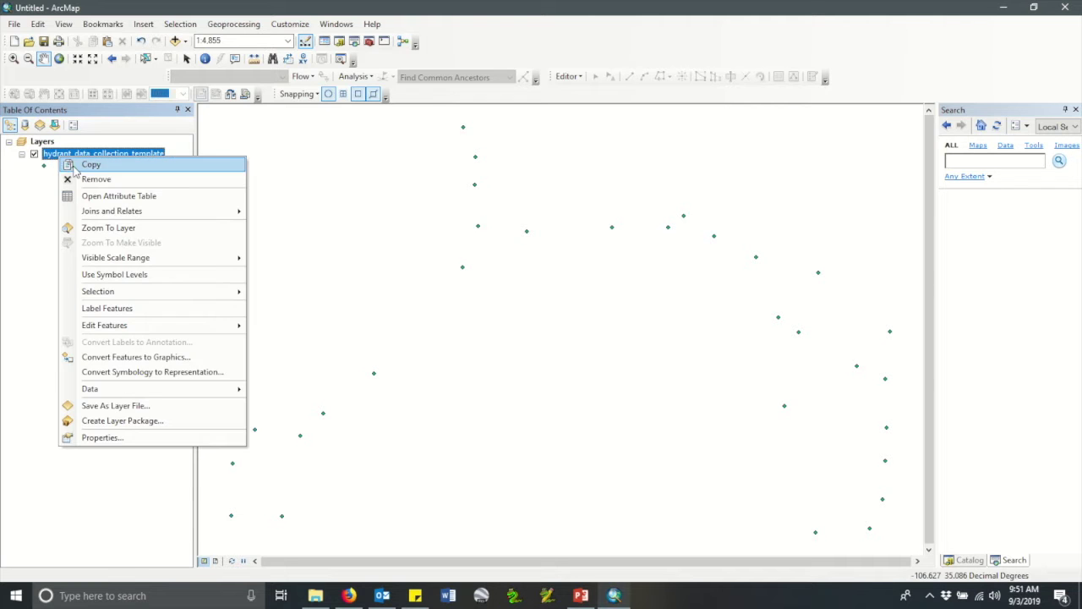
{"action": "left_click", "coordinate": [169, 201]}
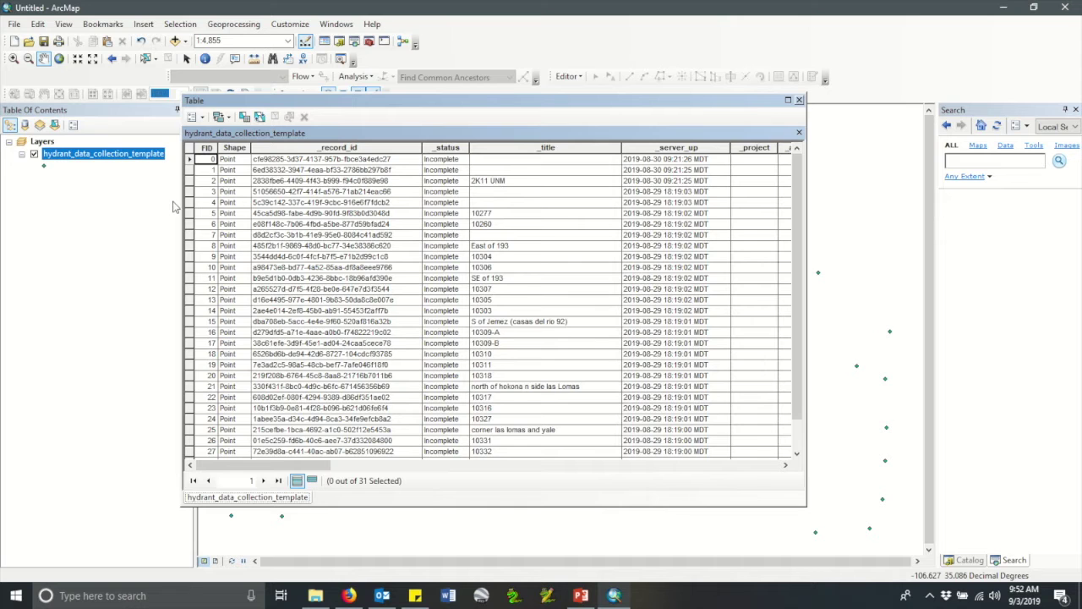
{"action": "left_click", "coordinate": [785, 465]}
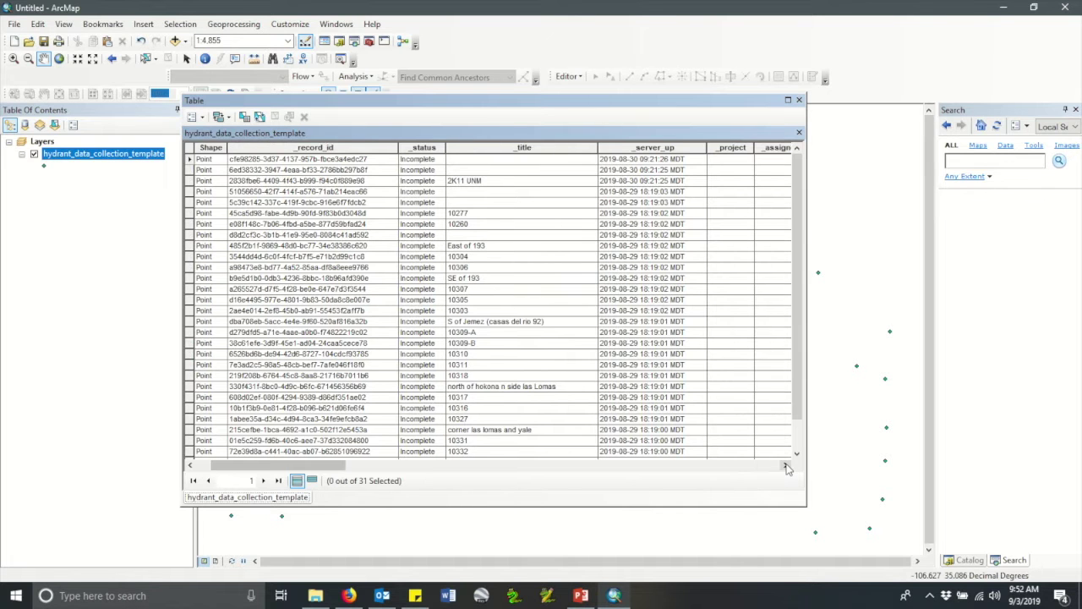
{"action": "left_click", "coordinate": [785, 466]}
{"action": "left_click", "coordinate": [785, 465]}
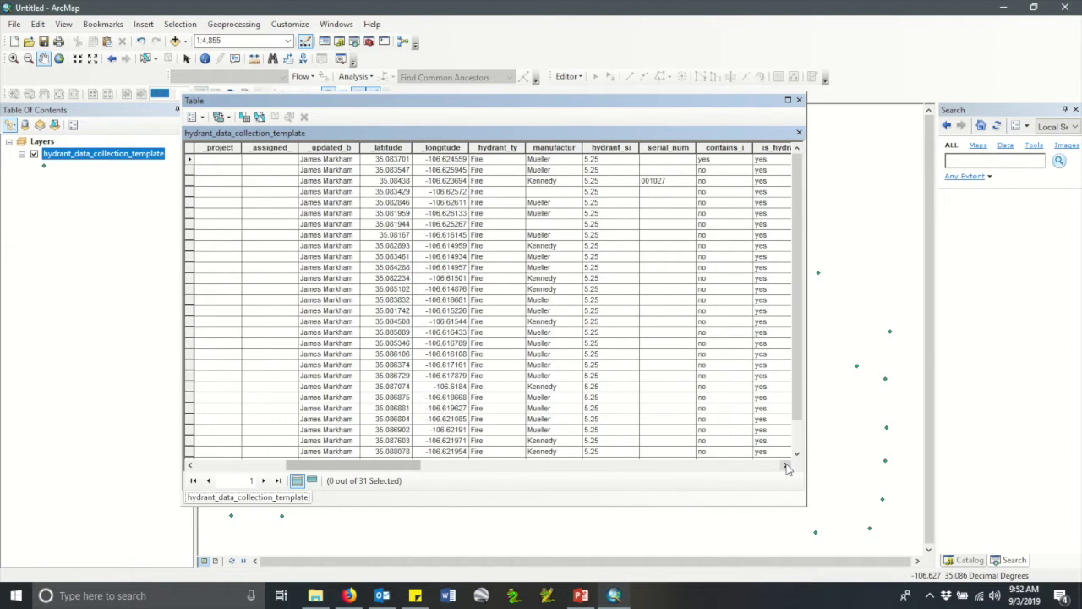
{"action": "left_click", "coordinate": [786, 466]}
{"action": "left_click", "coordinate": [785, 466]}
{"action": "left_click", "coordinate": [785, 465]}
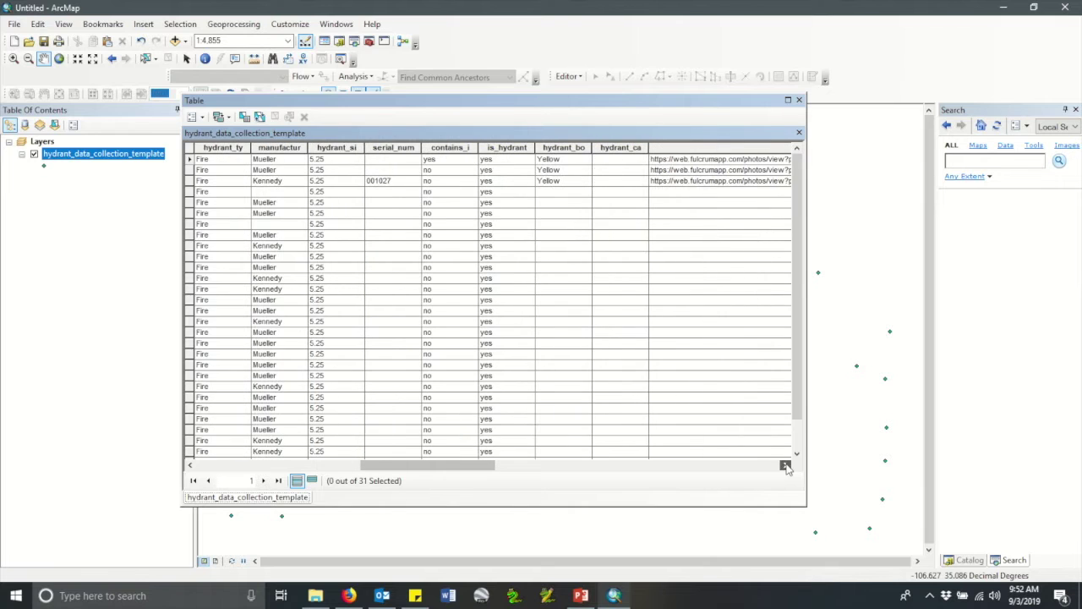
{"action": "left_click", "coordinate": [799, 100]}
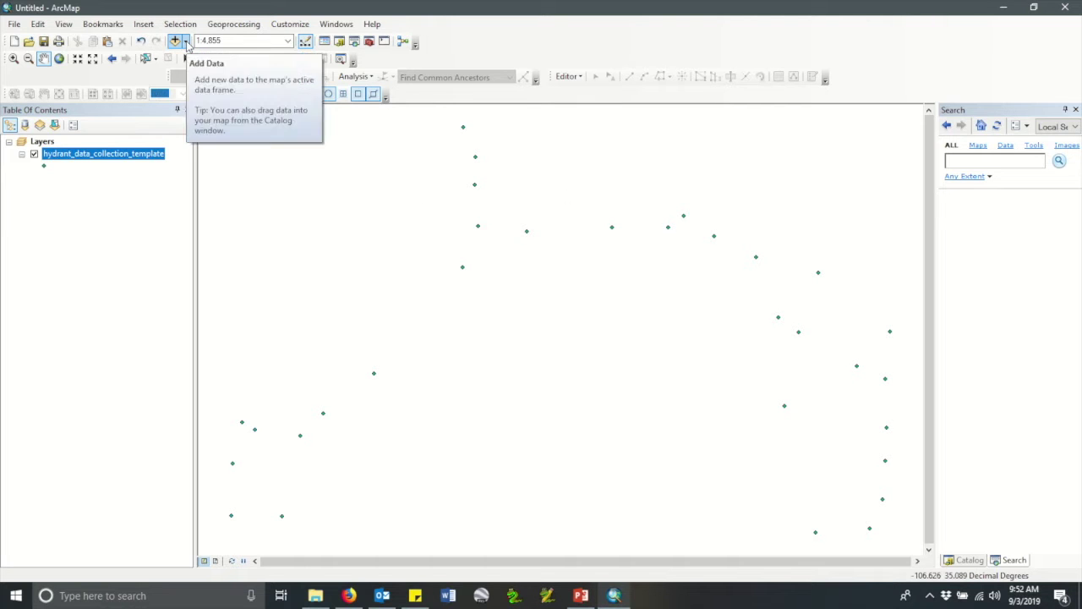
Add the Topographic basemap beneath the hydrant points.
{"action": "left_click", "coordinate": [186, 42]}
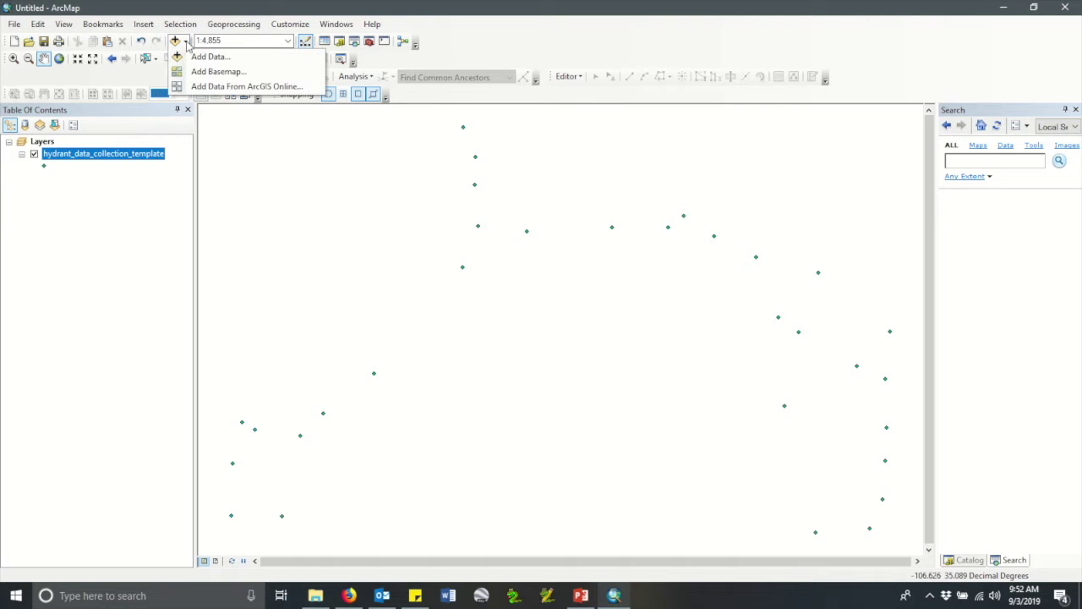
{"action": "left_click", "coordinate": [218, 72]}
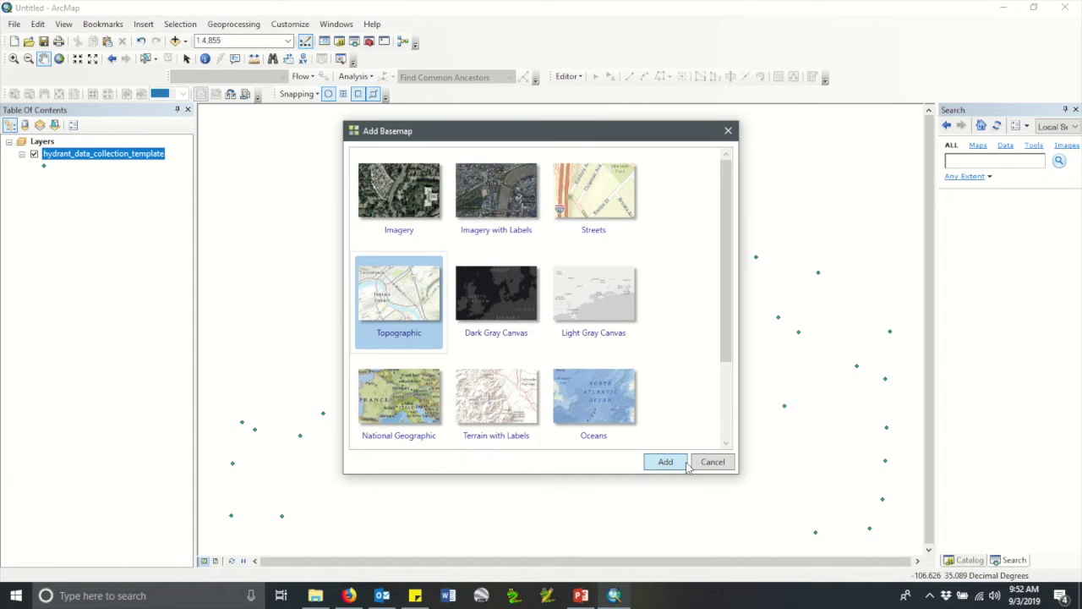
{"action": "left_click", "coordinate": [685, 463]}
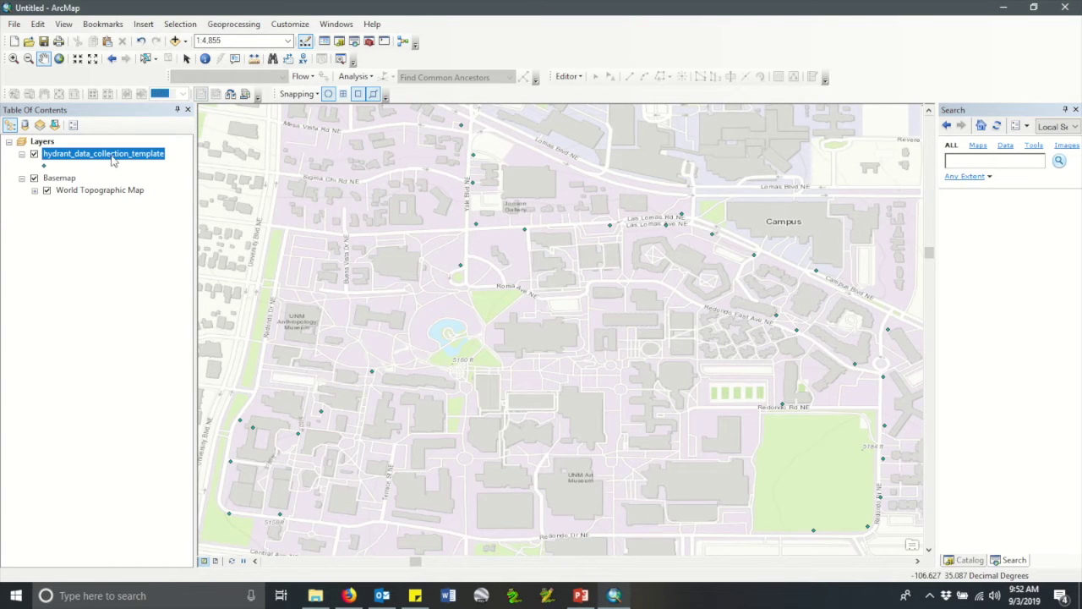
{"action": "right_click", "coordinate": [113, 160]}
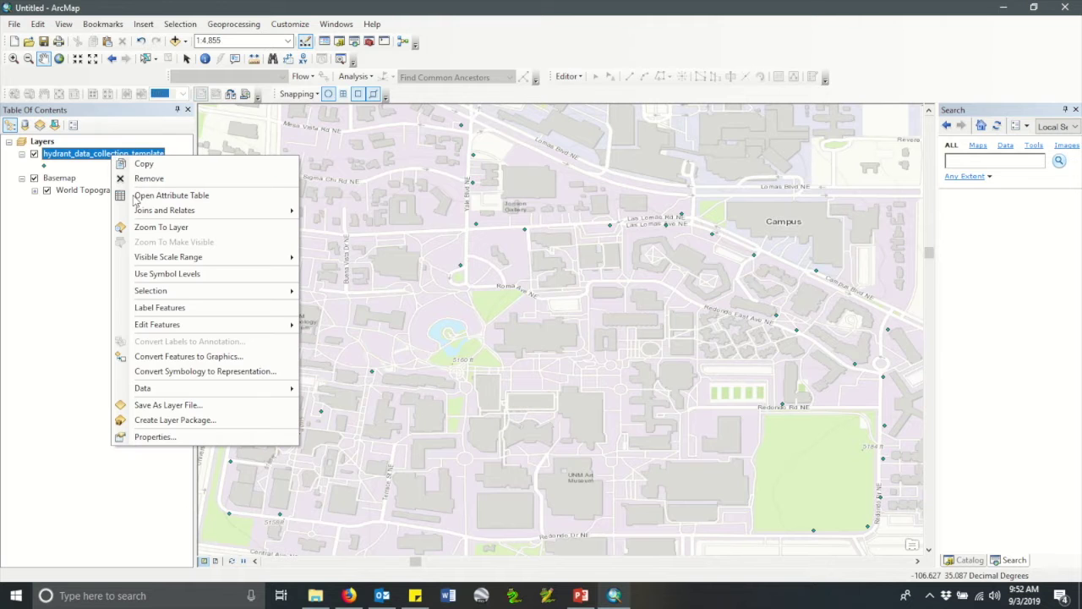
Symbolize the hydrant layer by Unique values of manufactur, adding Kennedy, Mueller and US pipe.
{"action": "left_click", "coordinate": [279, 439]}
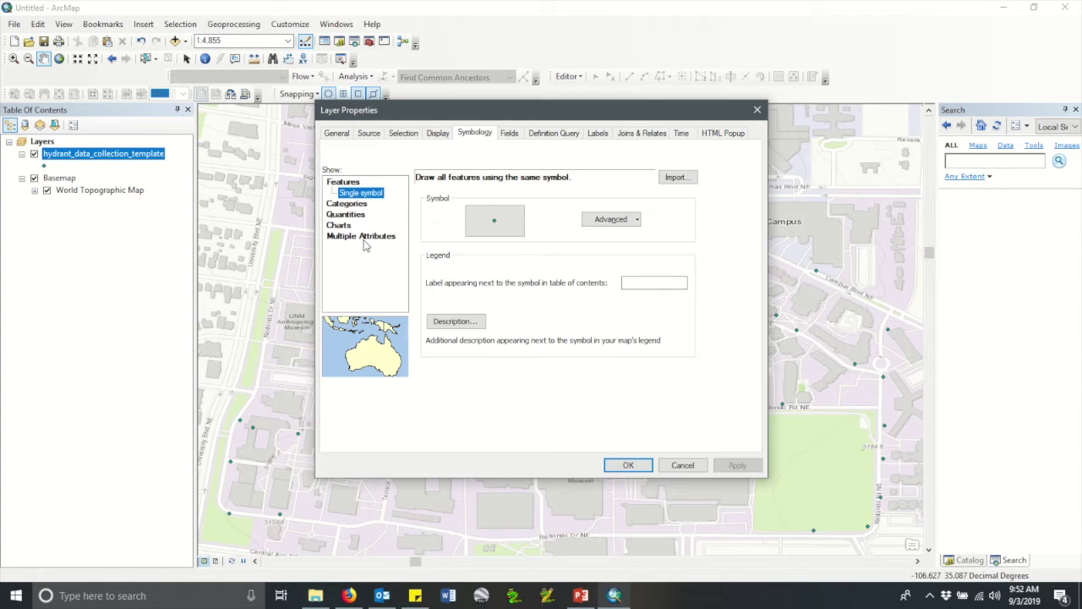
{"action": "left_click", "coordinate": [362, 207]}
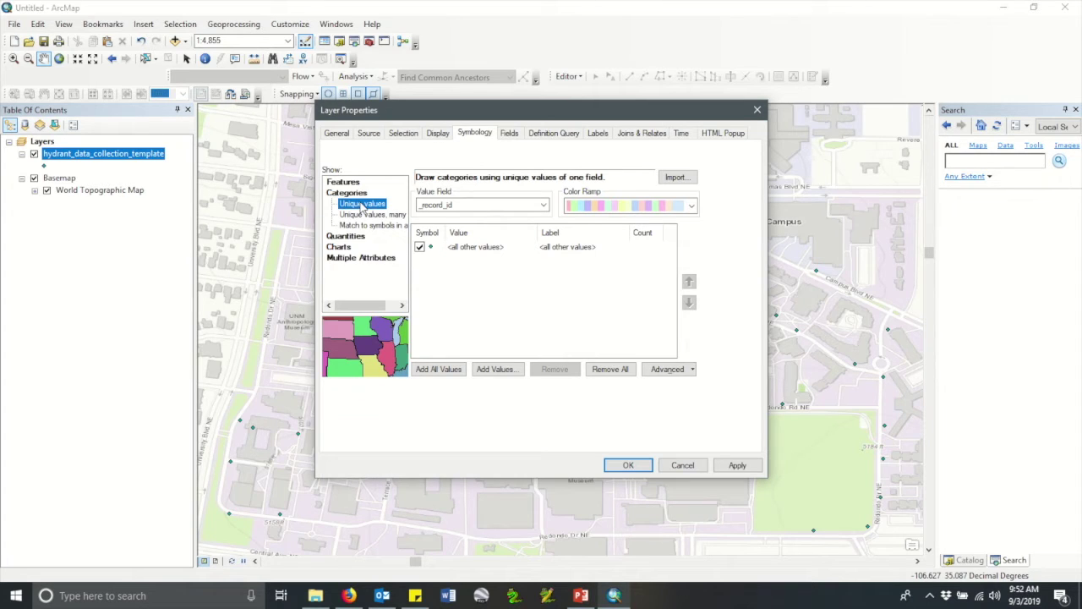
{"action": "left_click", "coordinate": [545, 206]}
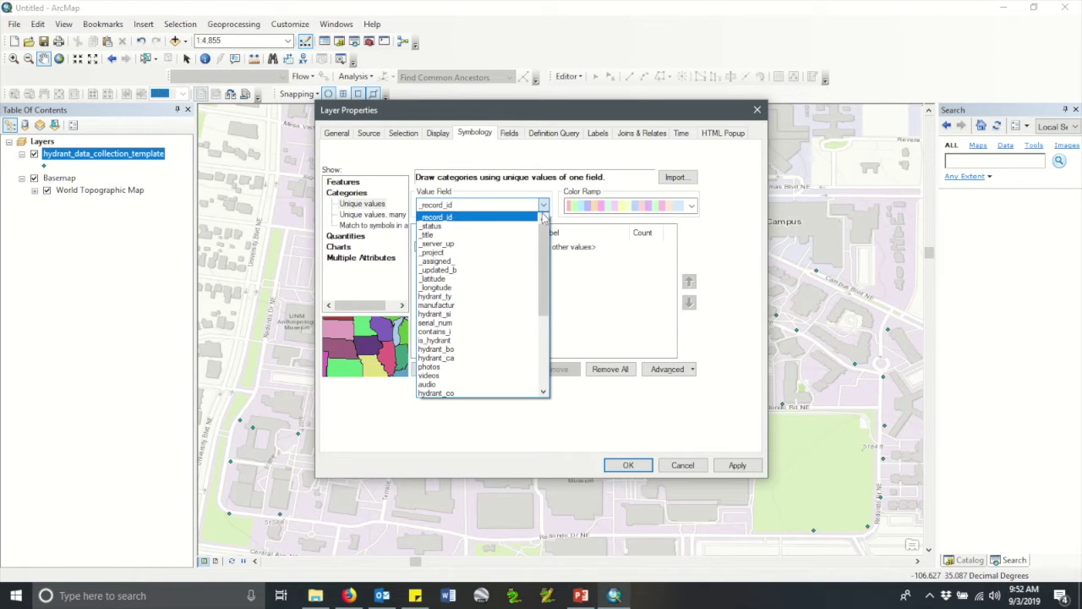
{"action": "left_click", "coordinate": [472, 308]}
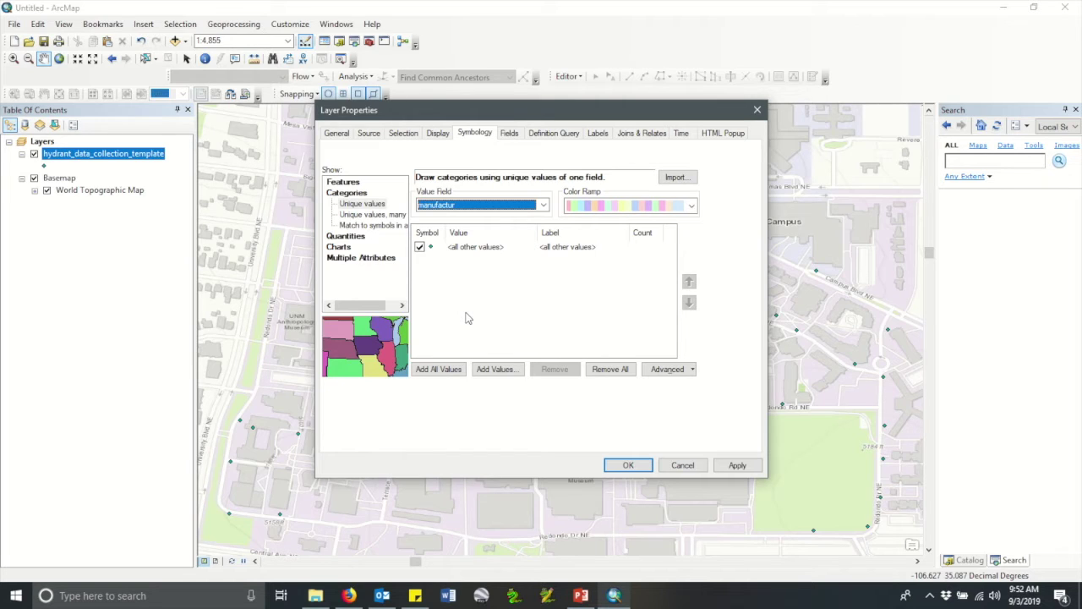
{"action": "left_click", "coordinate": [447, 367]}
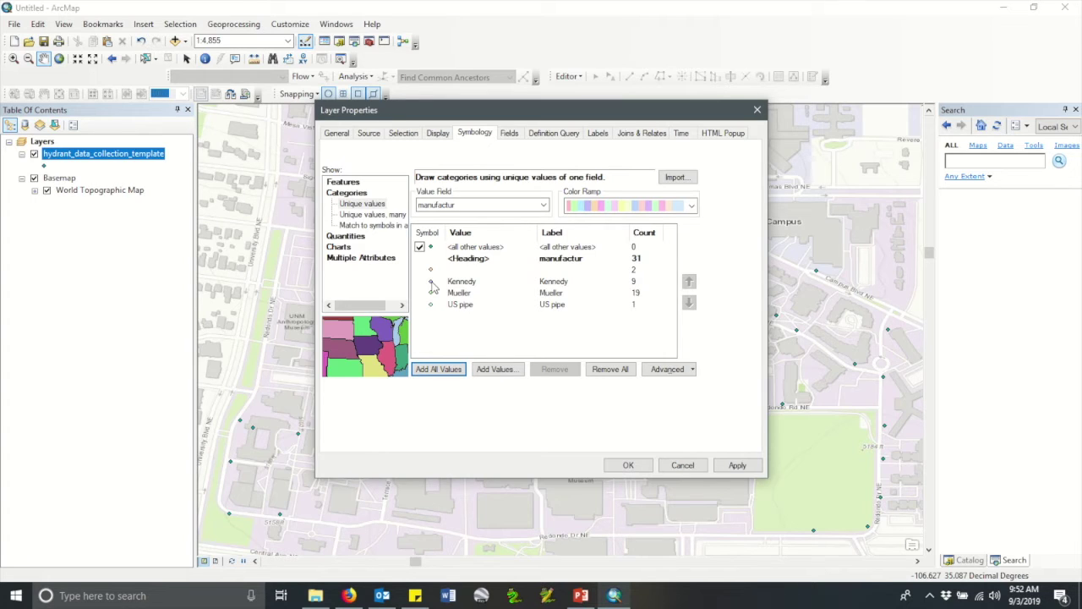
{"action": "left_click", "coordinate": [432, 283]}
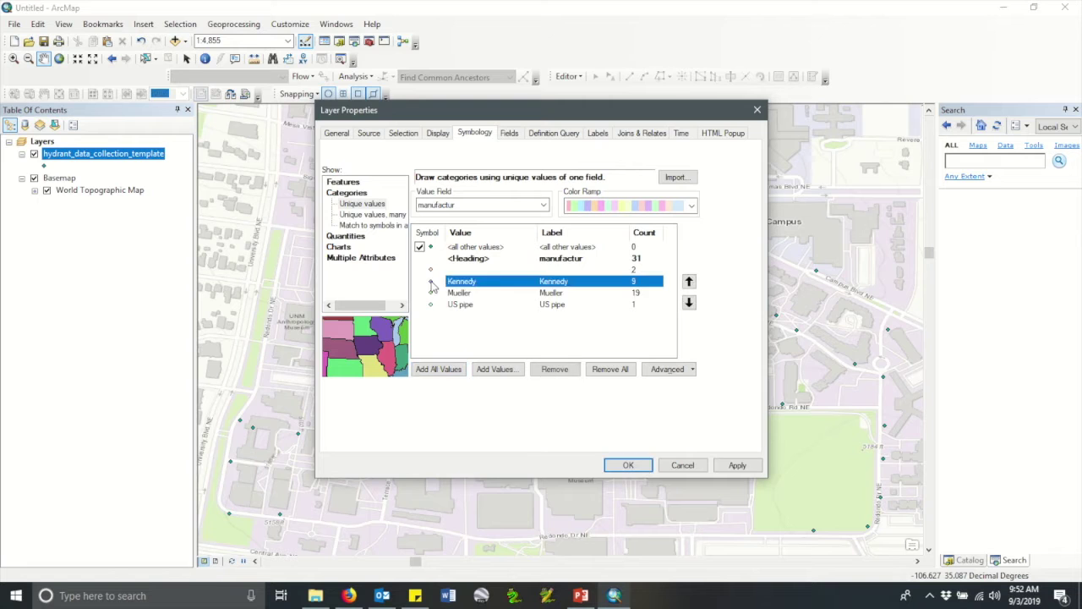
Make the Kennedy hydrant symbol blue and the Mueller symbol red, both slightly enlarged.
{"action": "double_click", "coordinate": [432, 286]}
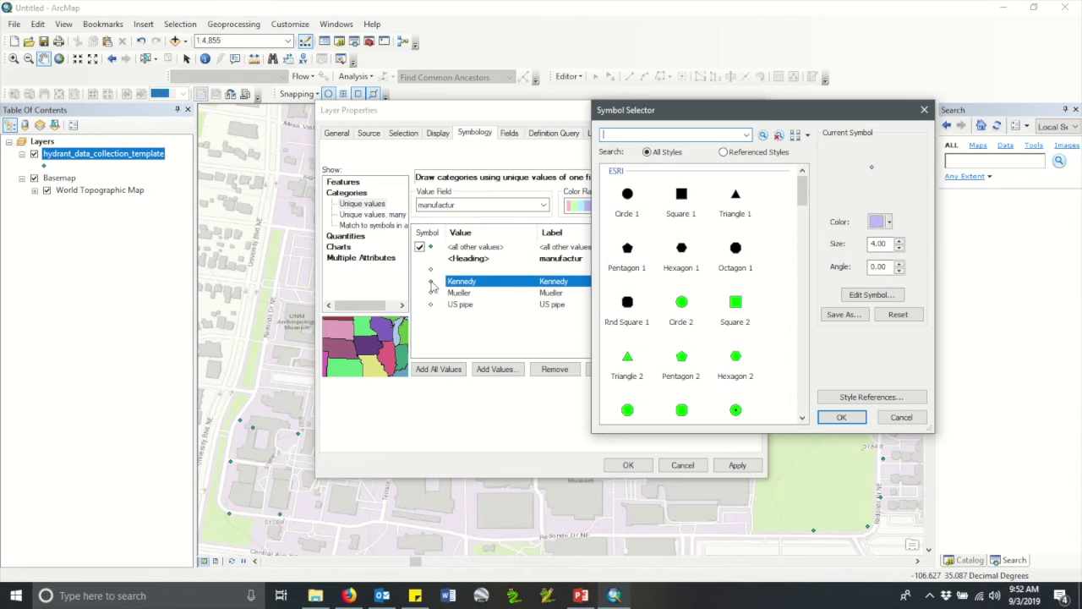
{"action": "left_click", "coordinate": [876, 222]}
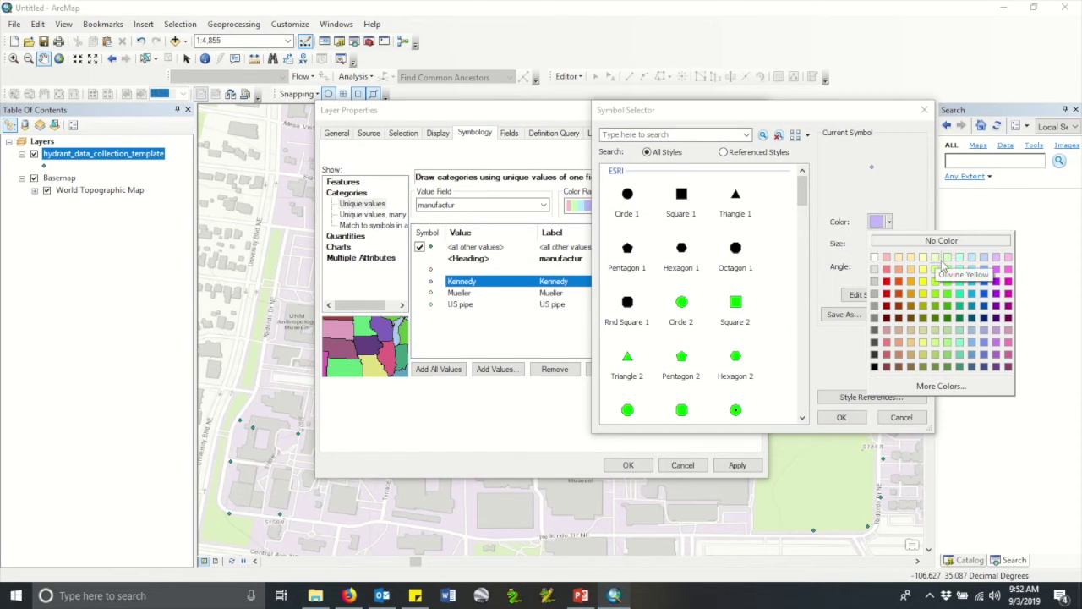
{"action": "left_click", "coordinate": [984, 293]}
{"action": "left_click", "coordinate": [898, 241]}
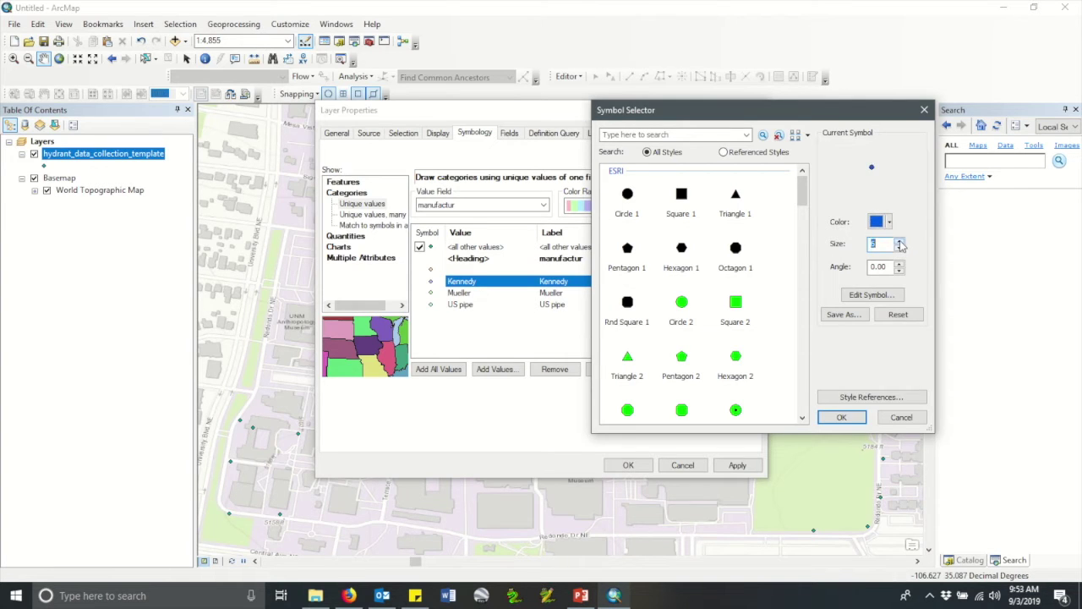
{"action": "left_click", "coordinate": [840, 417]}
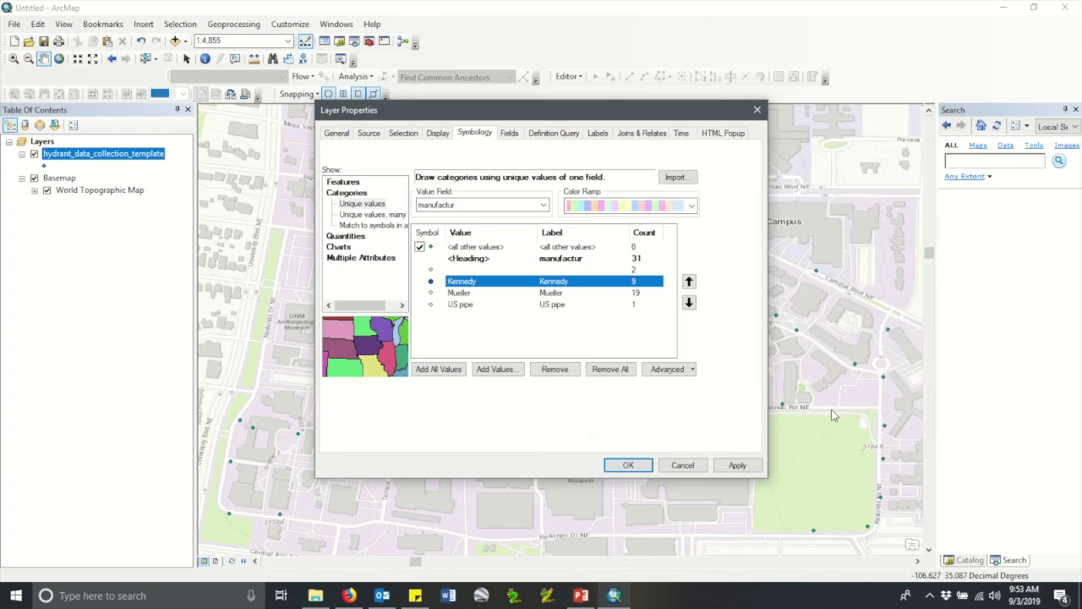
{"action": "double_click", "coordinate": [430, 292]}
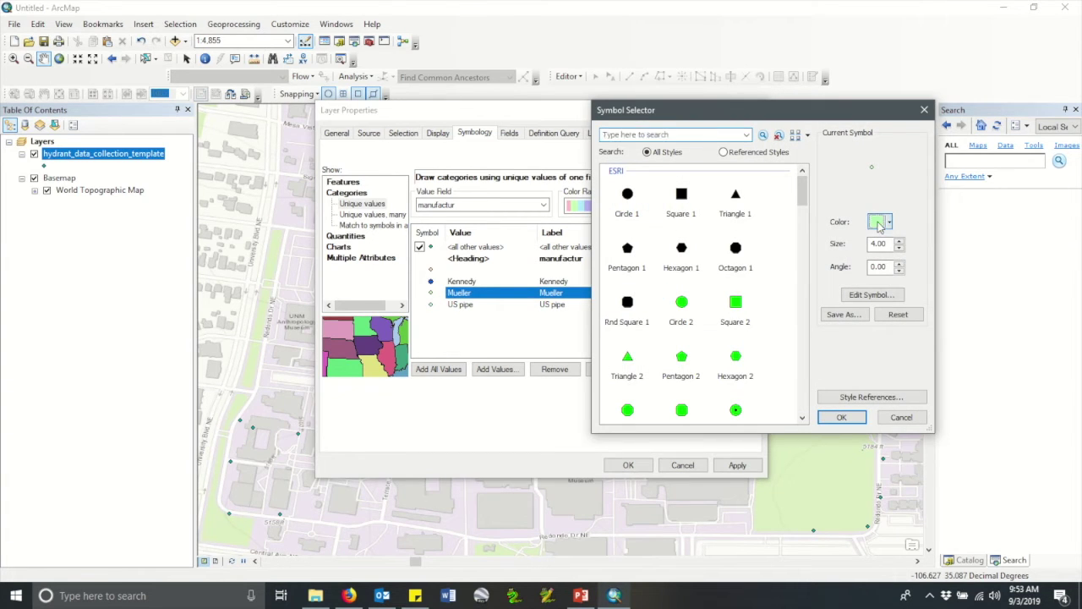
{"action": "left_click", "coordinate": [879, 224]}
{"action": "left_click", "coordinate": [889, 289]}
{"action": "left_click", "coordinate": [899, 241]}
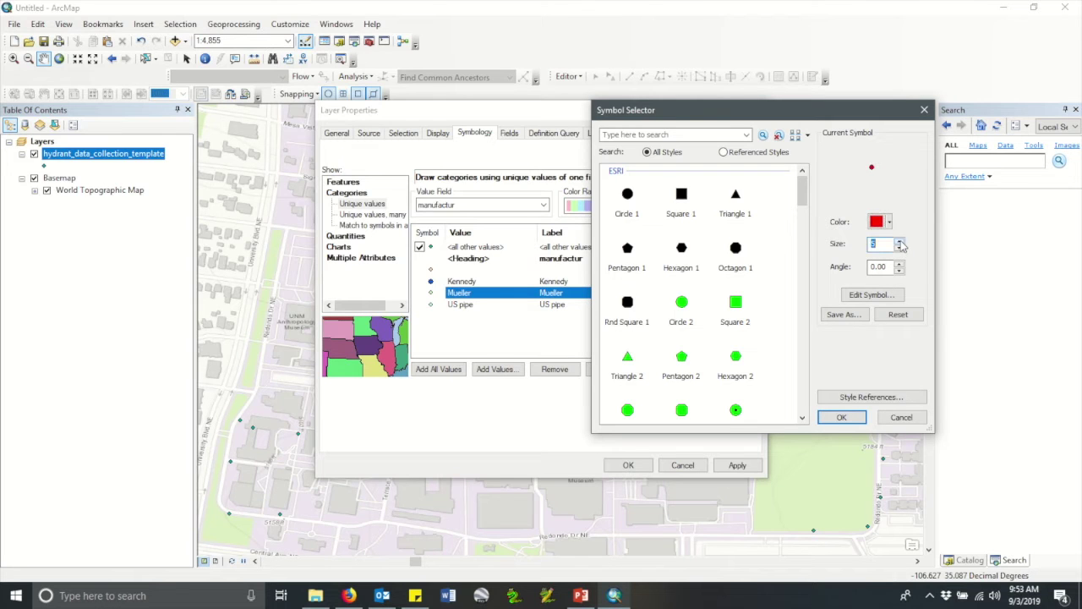
{"action": "left_click", "coordinate": [837, 416]}
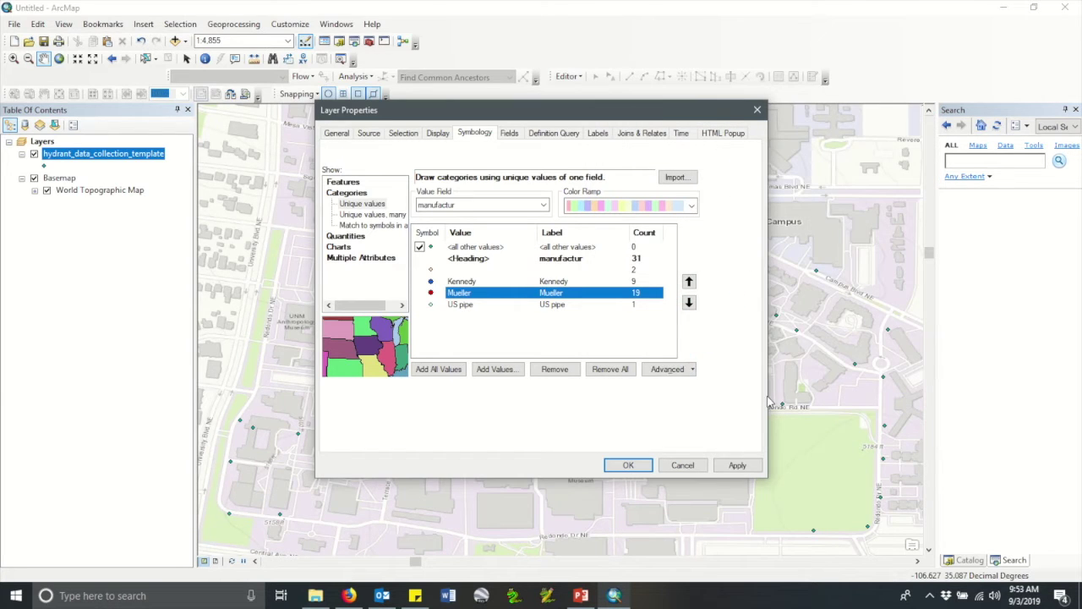
Make the US pipe symbol orange and apply the manufacturer colours to the map.
{"action": "double_click", "coordinate": [431, 304]}
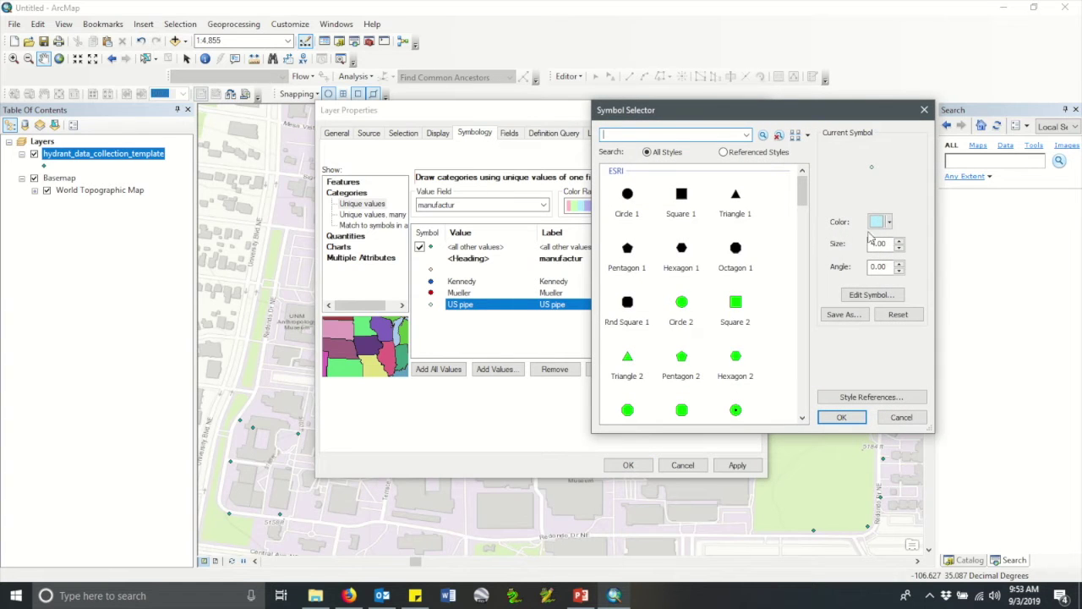
{"action": "left_click", "coordinate": [880, 222]}
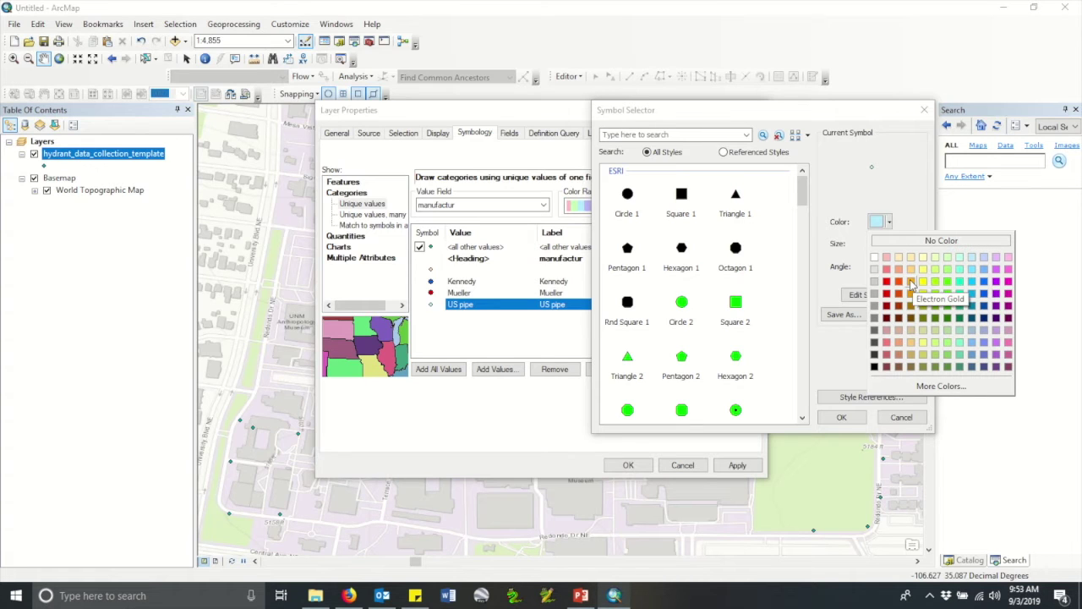
{"action": "left_click", "coordinate": [910, 282]}
{"action": "left_click", "coordinate": [900, 241]}
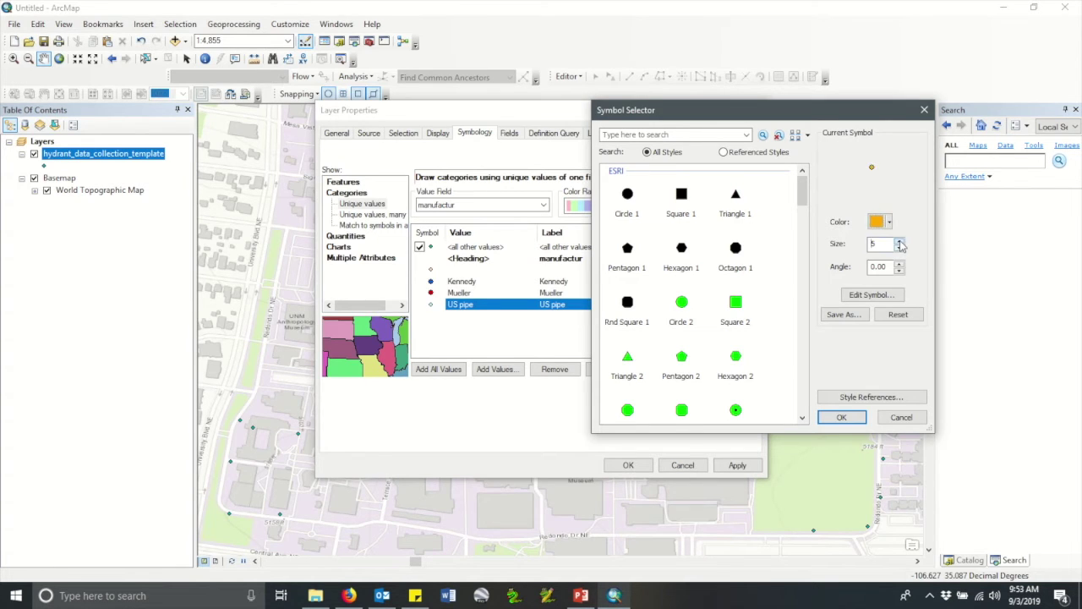
{"action": "left_click", "coordinate": [841, 417]}
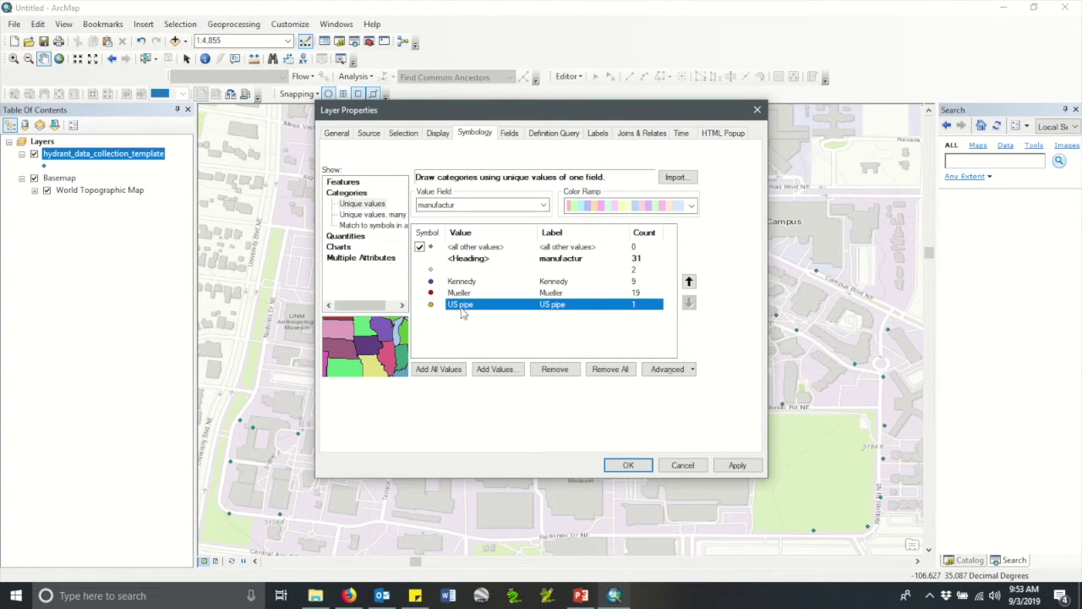
{"action": "left_click", "coordinate": [738, 466]}
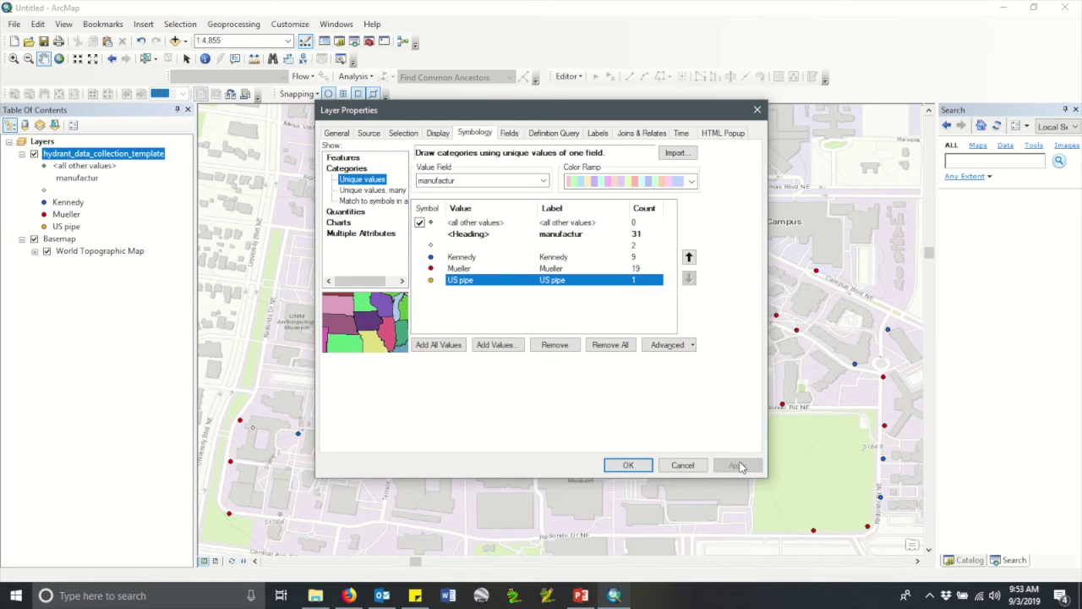
{"action": "left_click", "coordinate": [628, 465]}
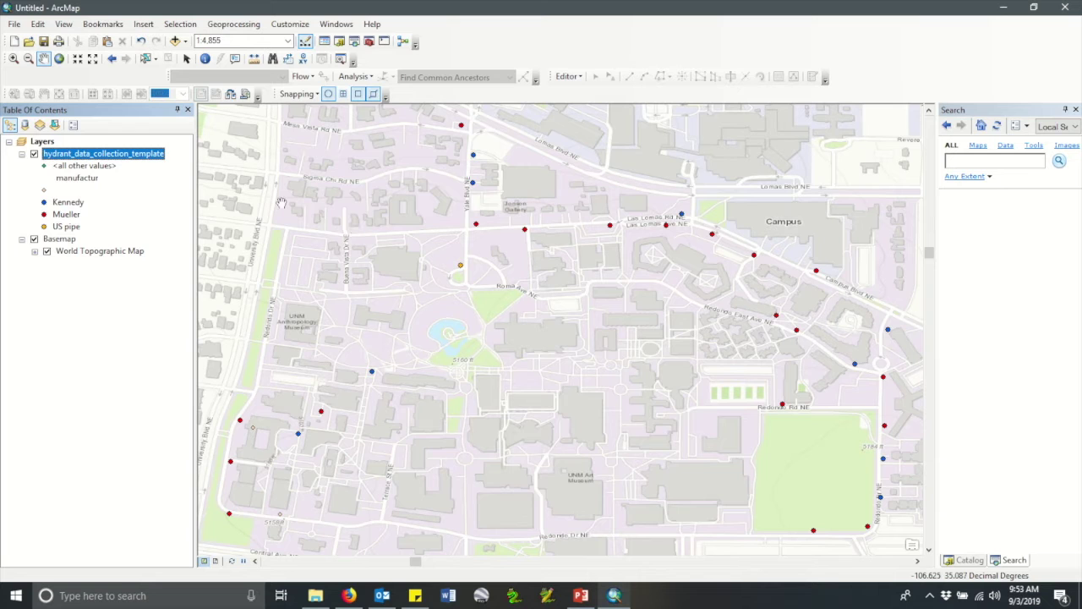
Identify the Mueller hydrant near Yale Blvd to check its attributes.
{"action": "left_click", "coordinate": [205, 58]}
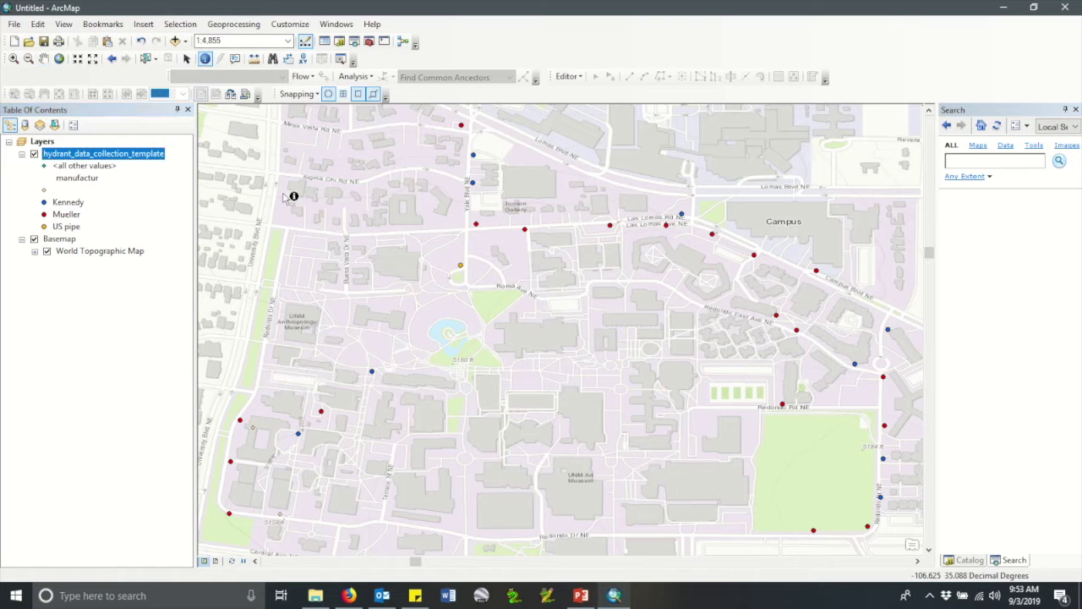
{"action": "left_click", "coordinate": [477, 226]}
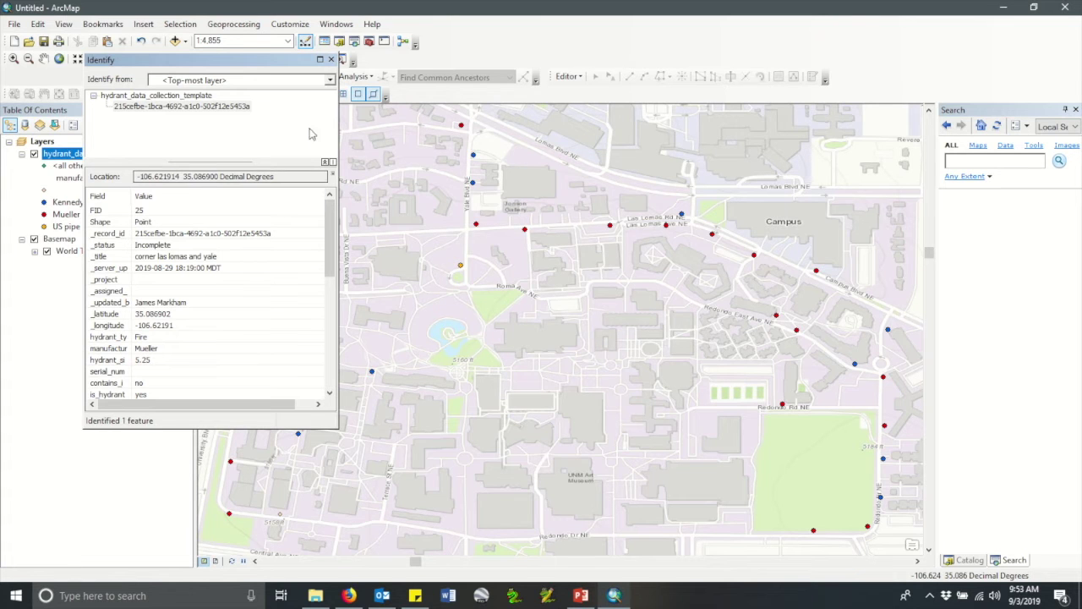
{"action": "left_click", "coordinate": [330, 60]}
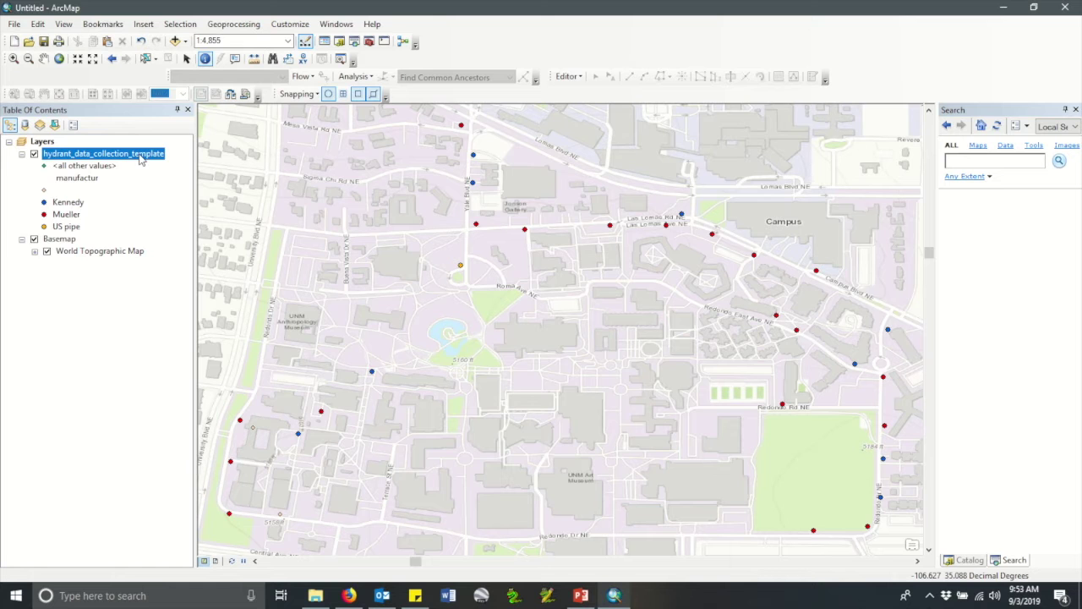
Start a symbology Import in the hydrant layer's Properties and browse for a .lyr file.
{"action": "right_click", "coordinate": [141, 160]}
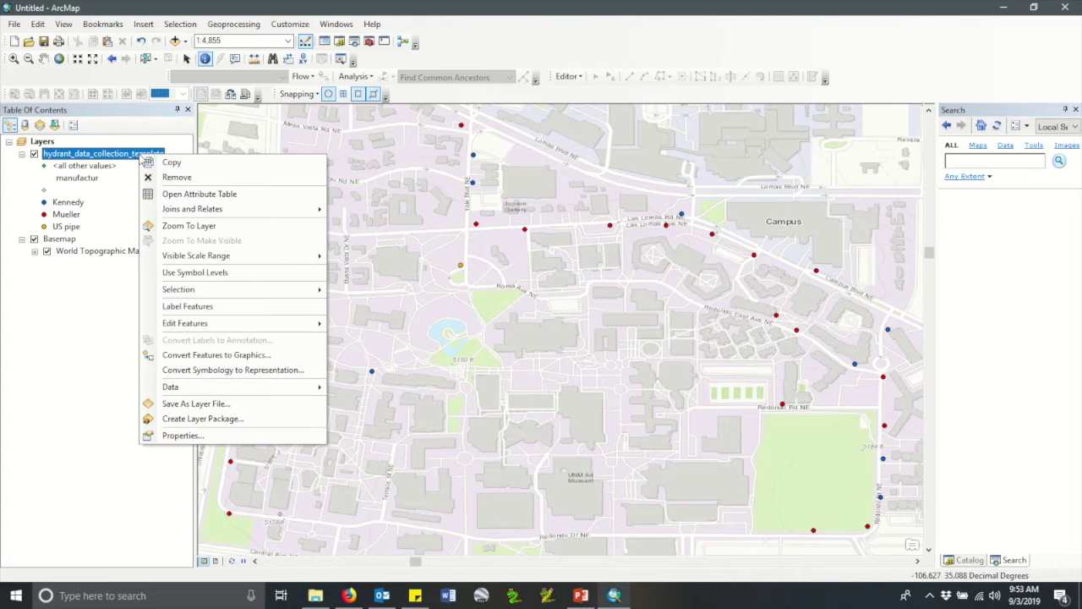
{"action": "left_click", "coordinate": [181, 435]}
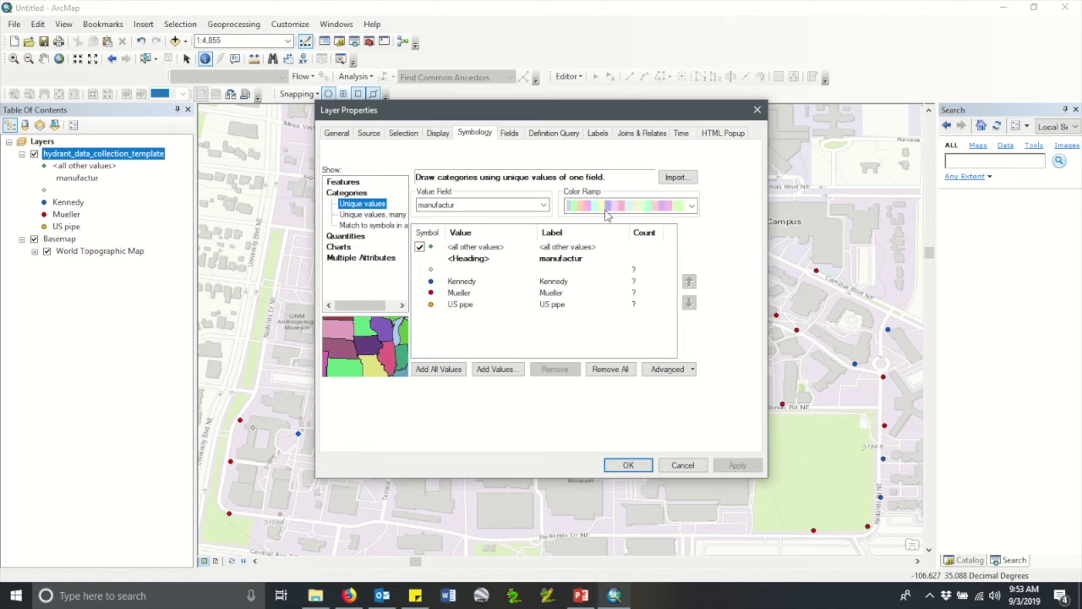
{"action": "left_click", "coordinate": [683, 181]}
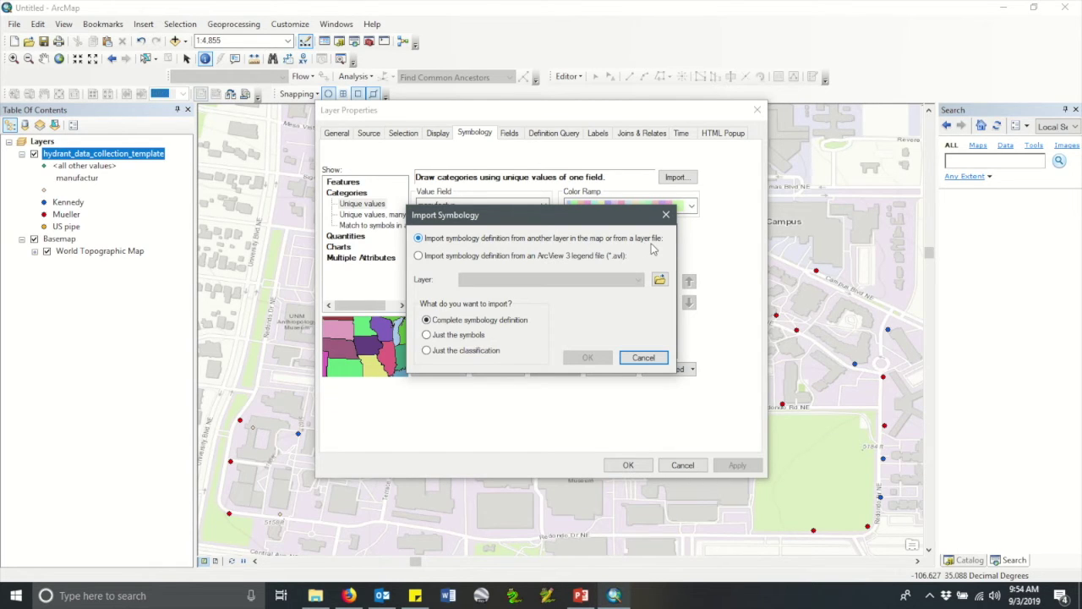
{"action": "left_click", "coordinate": [659, 280]}
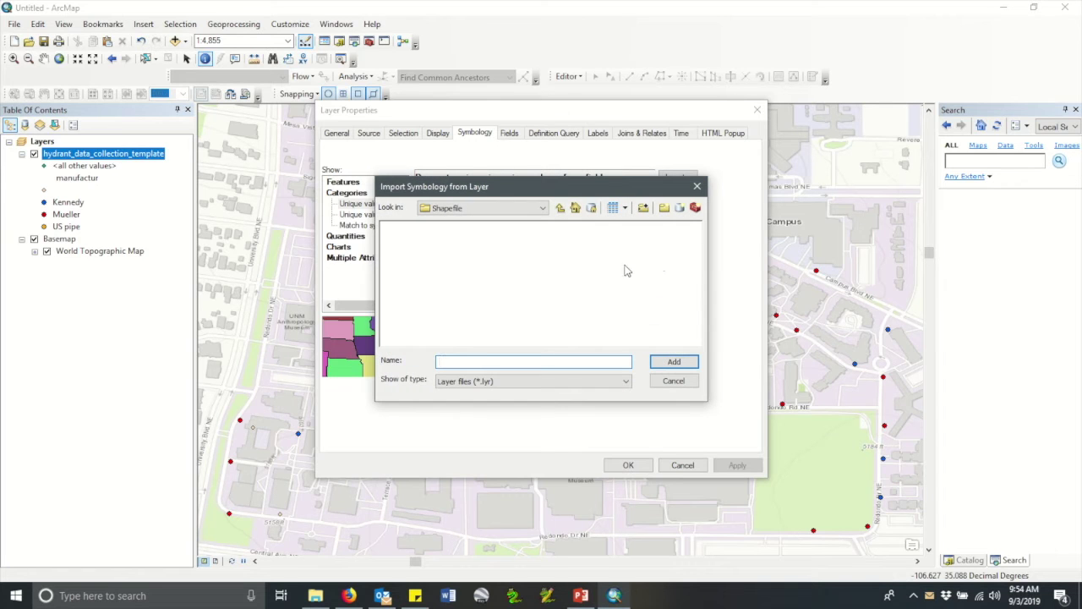
Browse to Desktop > GIS > Water Utility Symbology Layers and select Water Hydrants.lyr.
{"action": "left_click", "coordinate": [560, 208]}
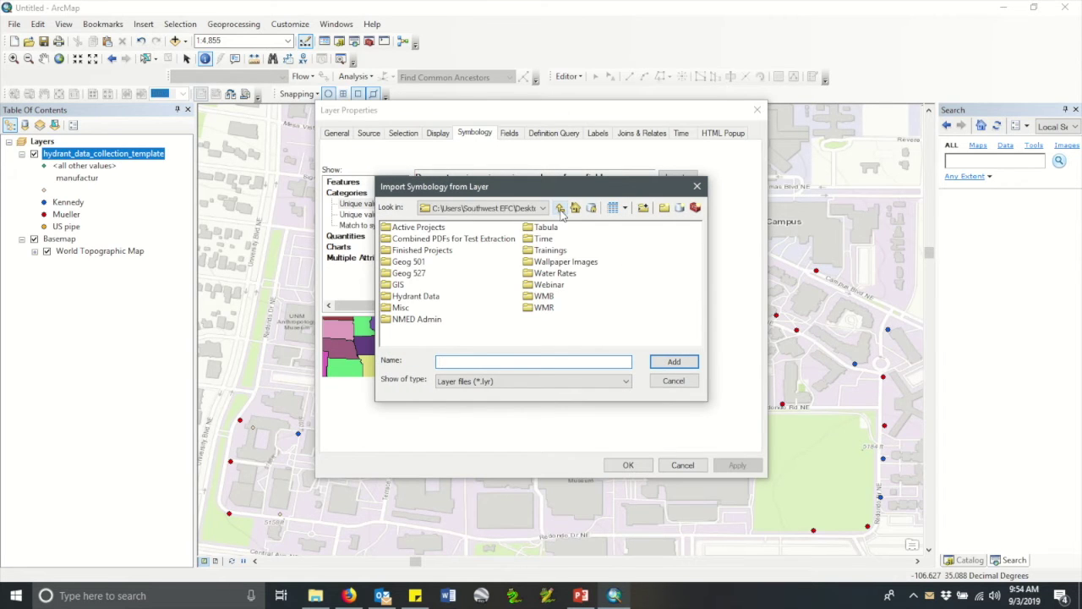
{"action": "left_click", "coordinate": [560, 208]}
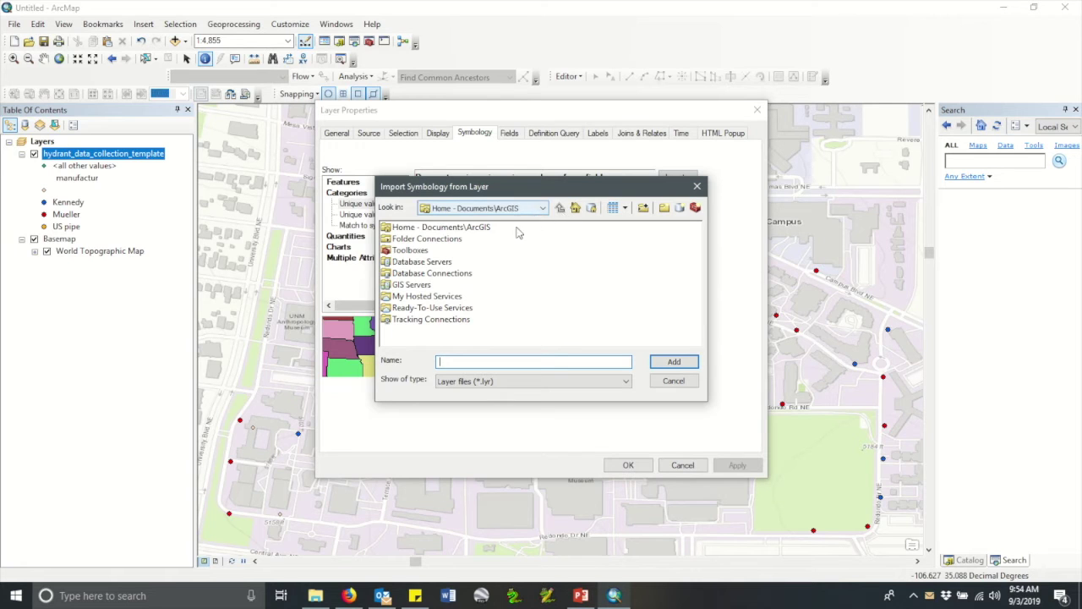
{"action": "double_click", "coordinate": [454, 240]}
{"action": "left_click", "coordinate": [452, 240]}
{"action": "double_click", "coordinate": [453, 240]}
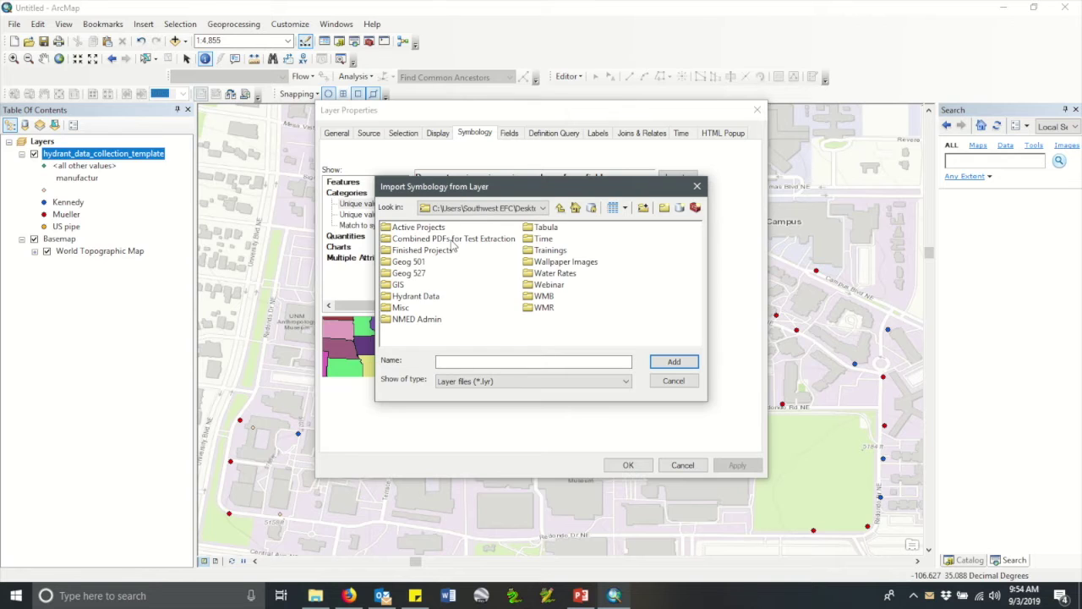
{"action": "double_click", "coordinate": [395, 289]}
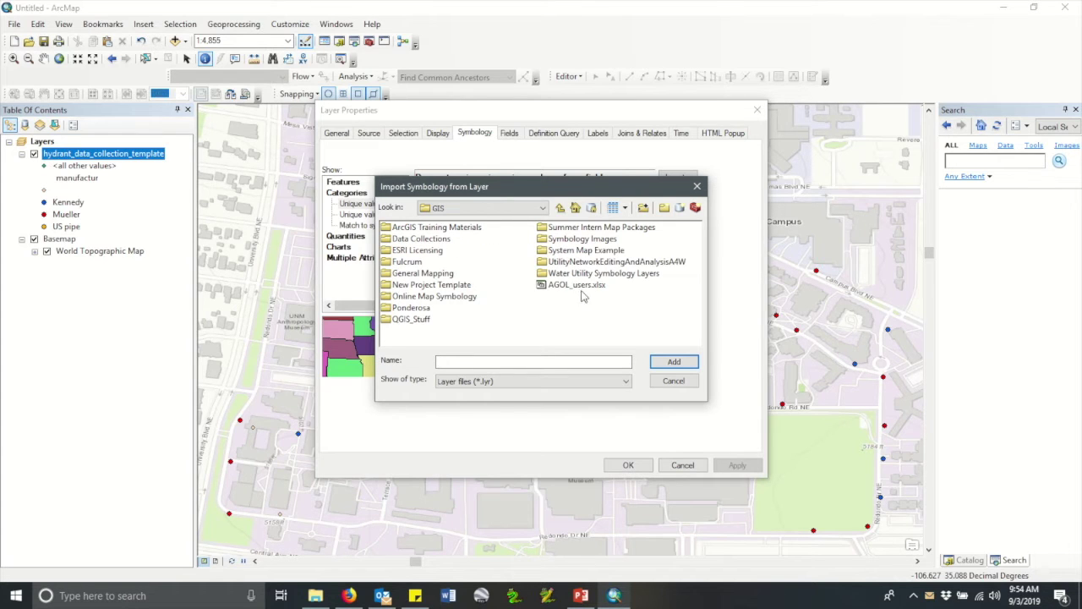
{"action": "double_click", "coordinate": [617, 279]}
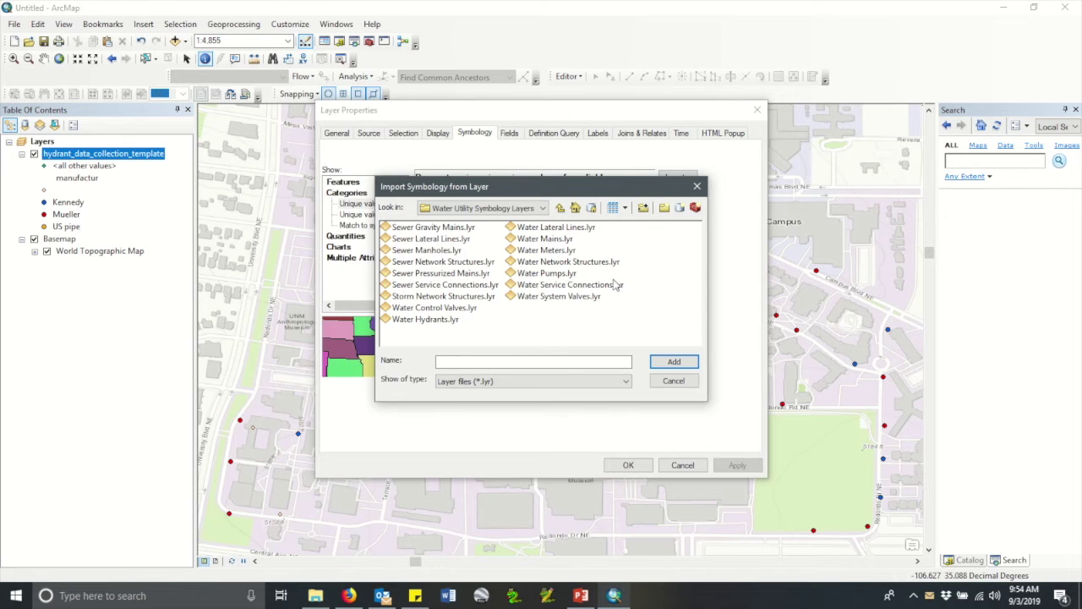
{"action": "left_click", "coordinate": [440, 321]}
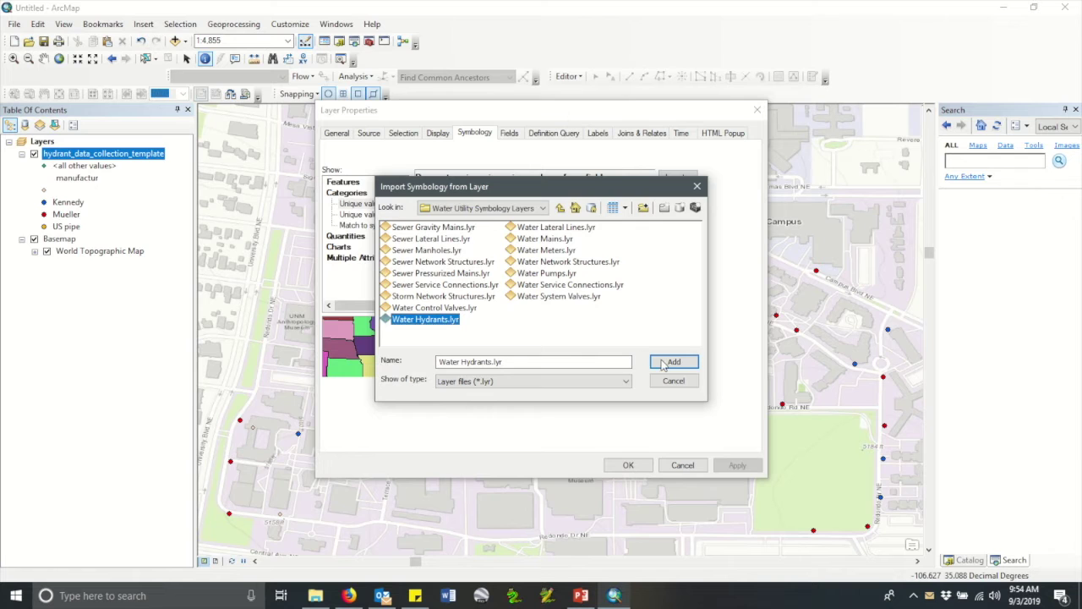
Import the complete Water Hydrants symbology, apply it and close Layer Properties.
{"action": "left_click", "coordinate": [669, 364]}
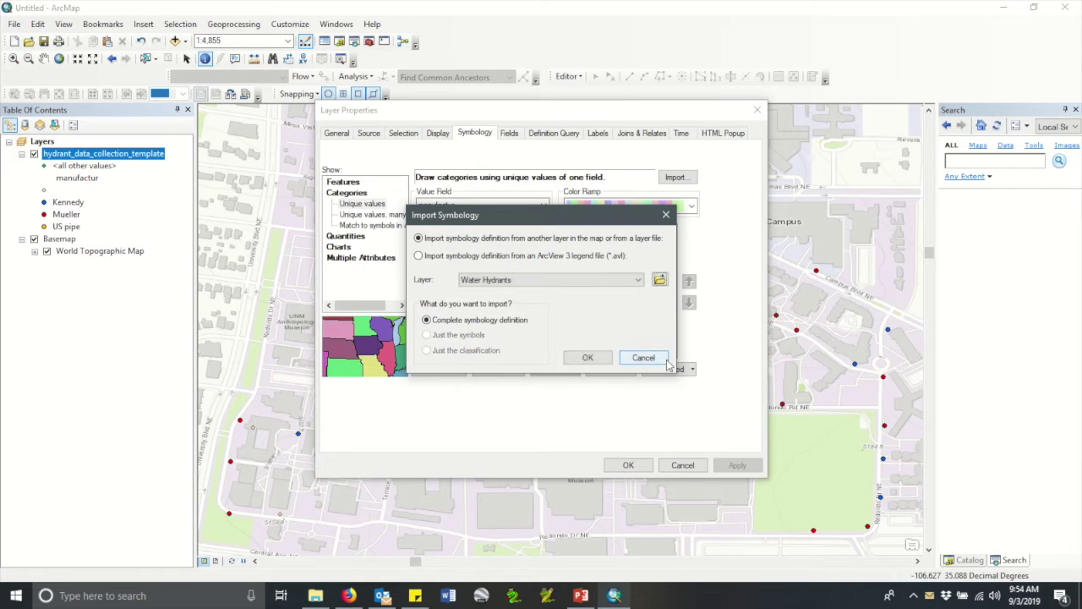
{"action": "left_click", "coordinate": [588, 358]}
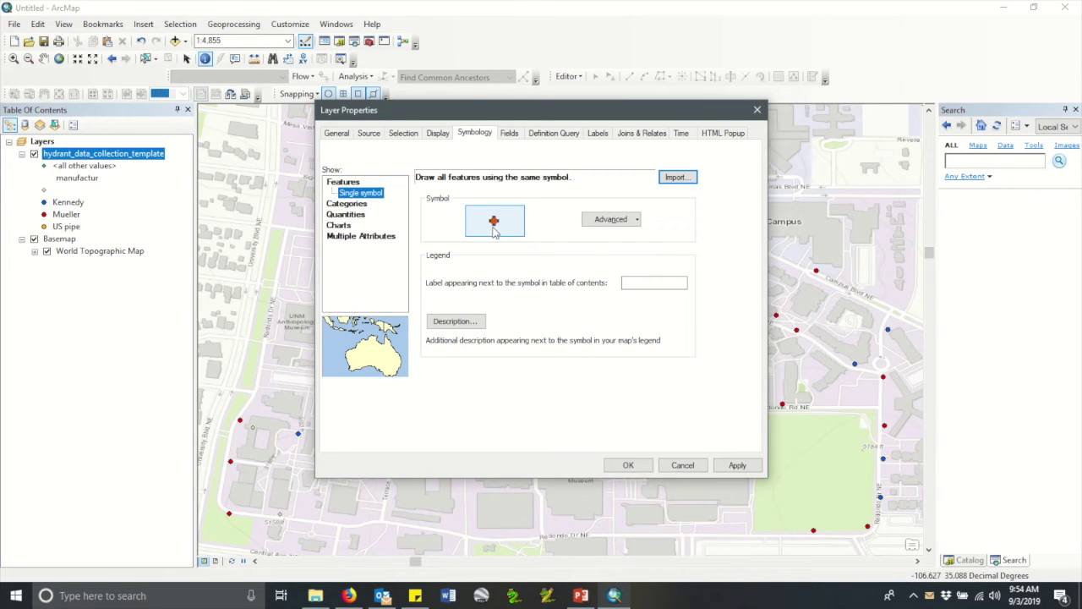
{"action": "left_click", "coordinate": [737, 466]}
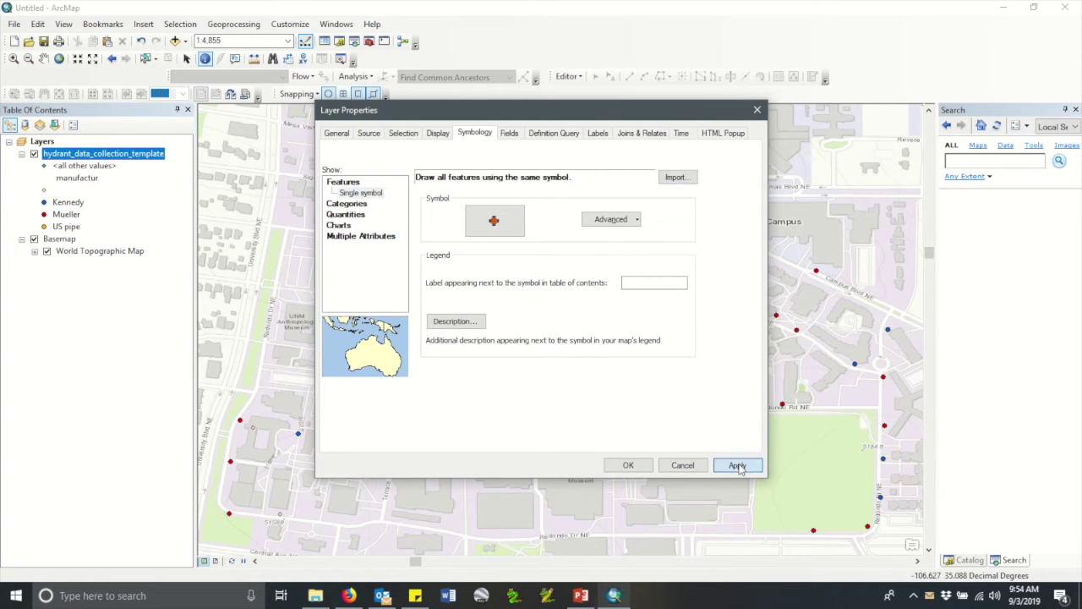
{"action": "left_click", "coordinate": [646, 469]}
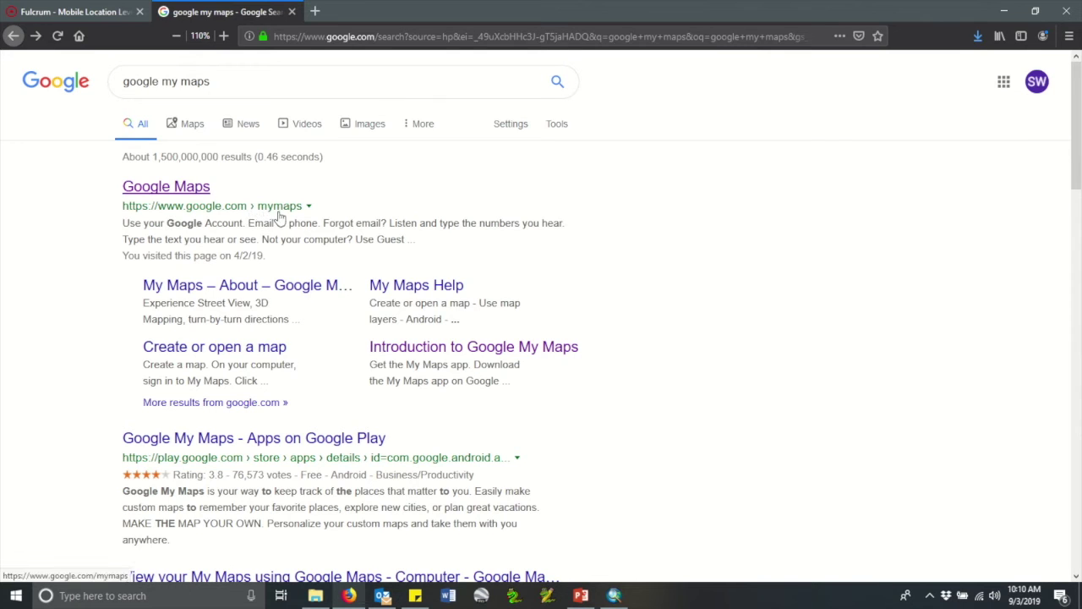
Create a new My Maps map, trying Satellite, Terrain and dark base maps before returning to Map.
{"action": "left_click", "coordinate": [187, 193]}
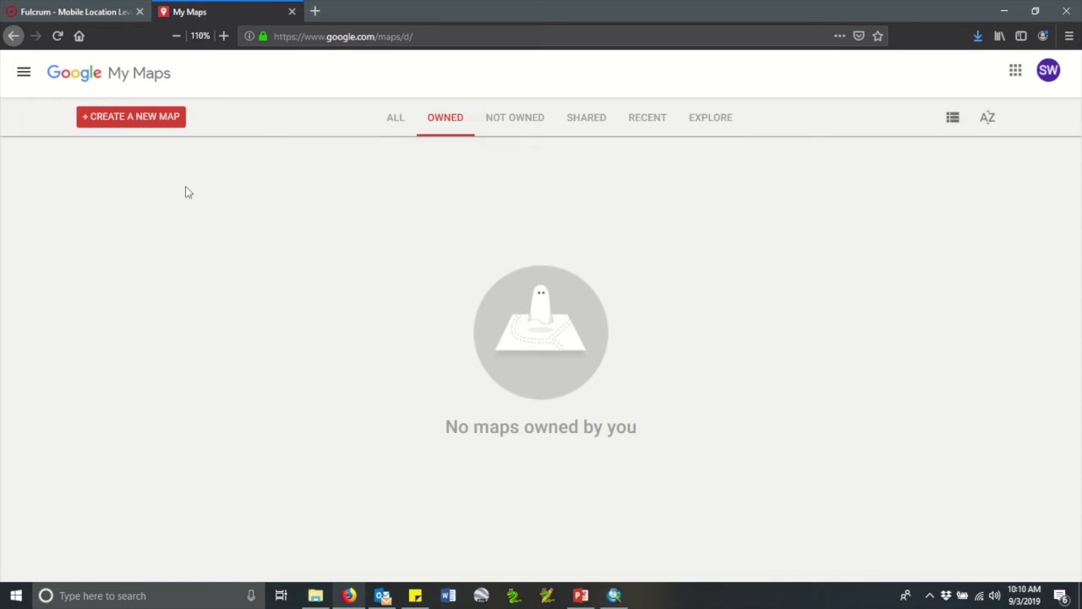
{"action": "left_click", "coordinate": [135, 122]}
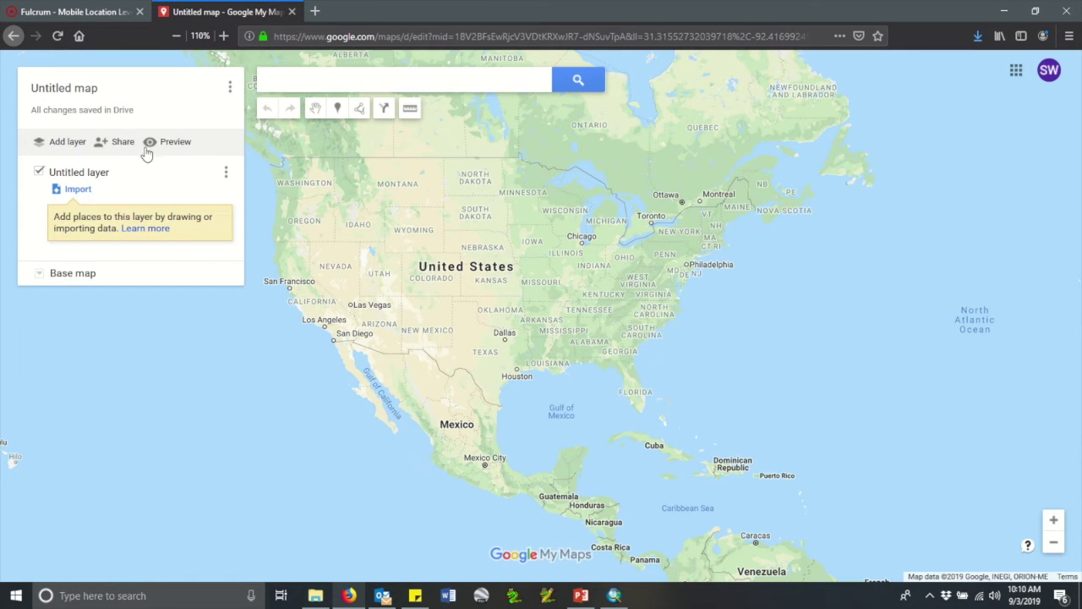
{"action": "left_click", "coordinate": [38, 273]}
{"action": "left_click", "coordinate": [126, 328]}
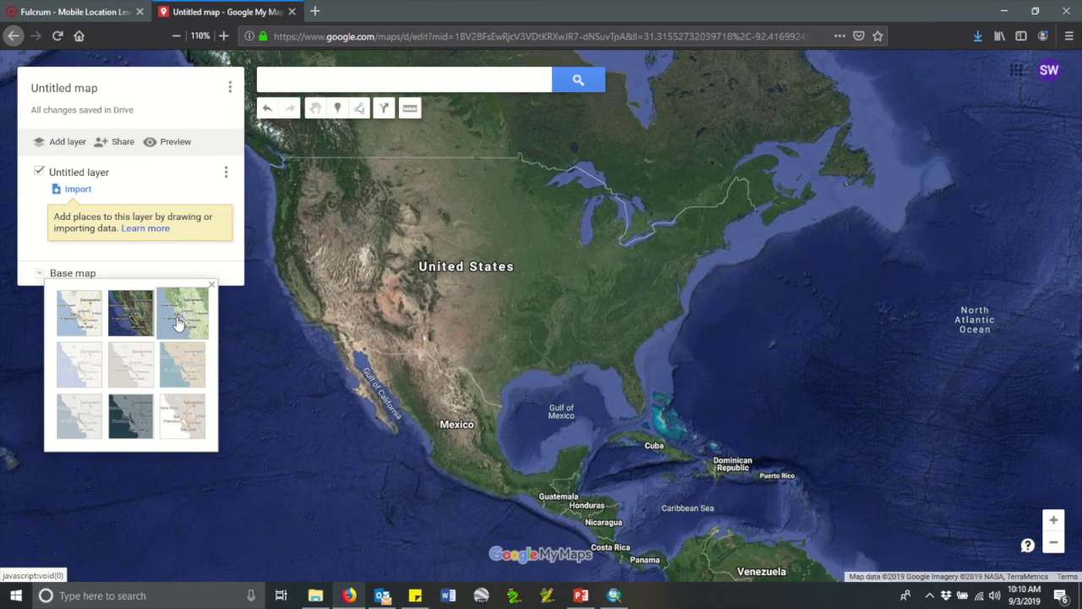
{"action": "left_click", "coordinate": [177, 320]}
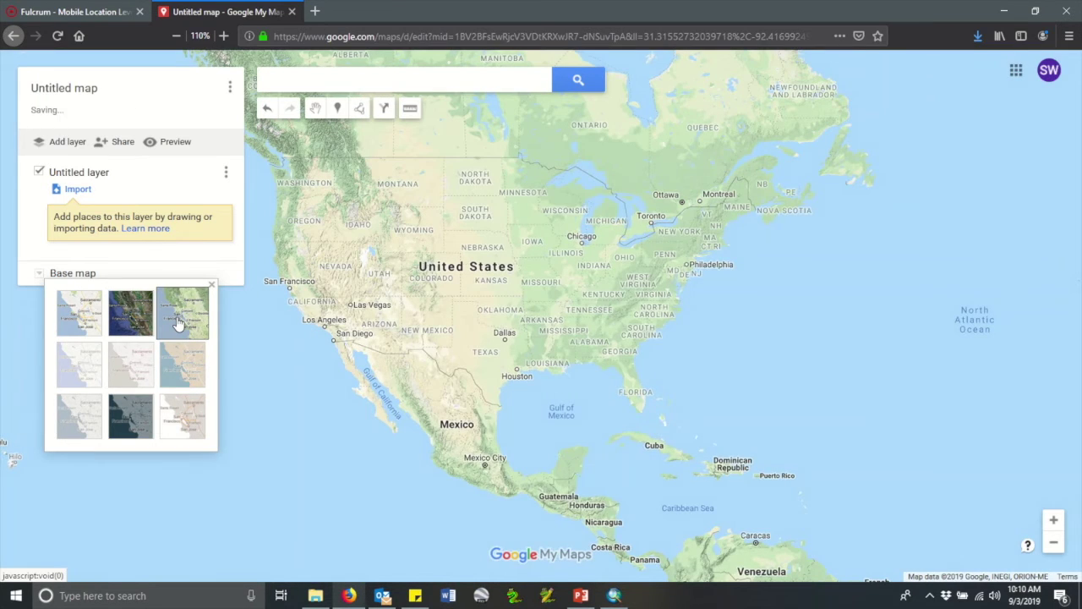
{"action": "left_click", "coordinate": [131, 416]}
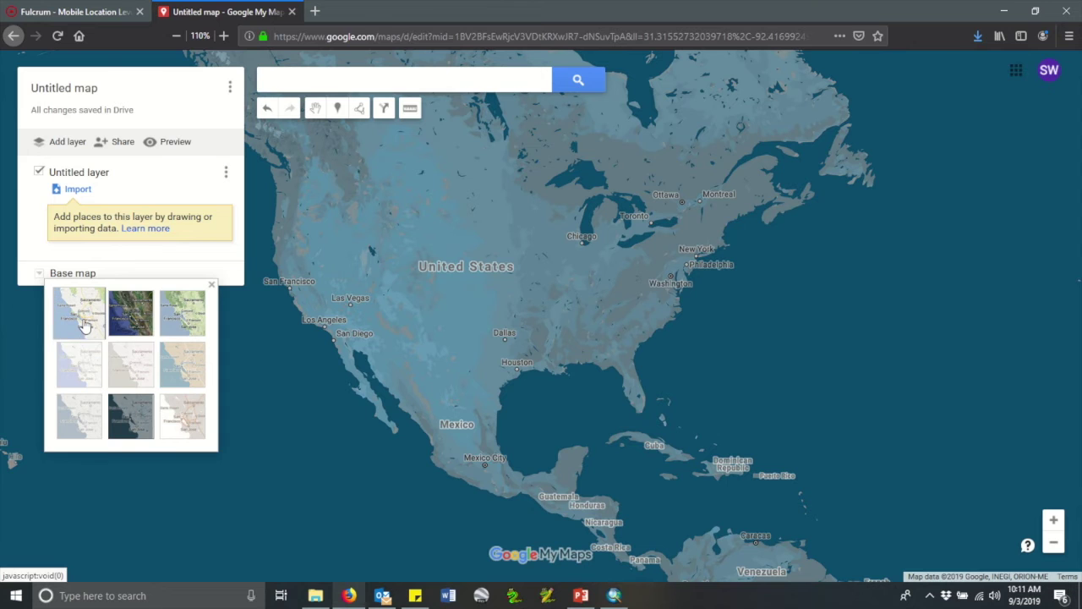
{"action": "left_click", "coordinate": [81, 321]}
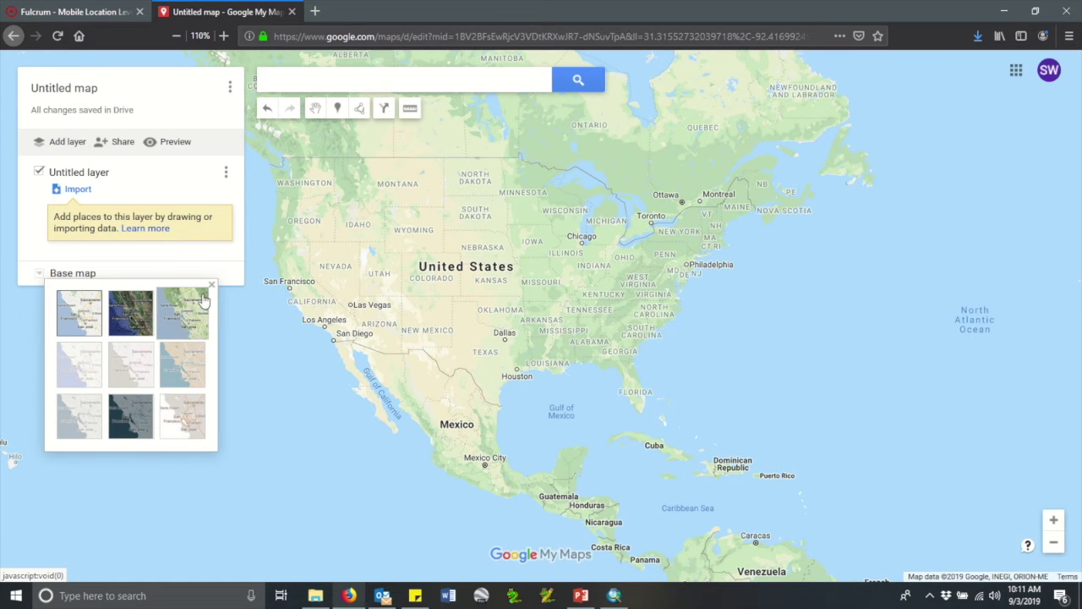
{"action": "left_click", "coordinate": [213, 286]}
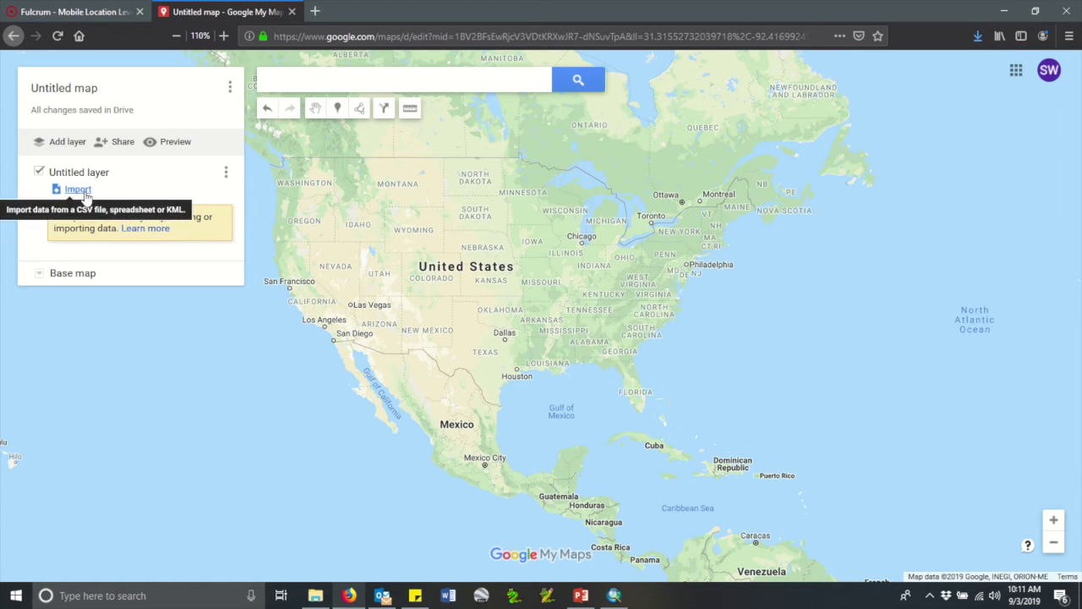
Import hydrant_data_collection_template.kml from the computer into the untitled layer.
{"action": "left_click", "coordinate": [85, 194]}
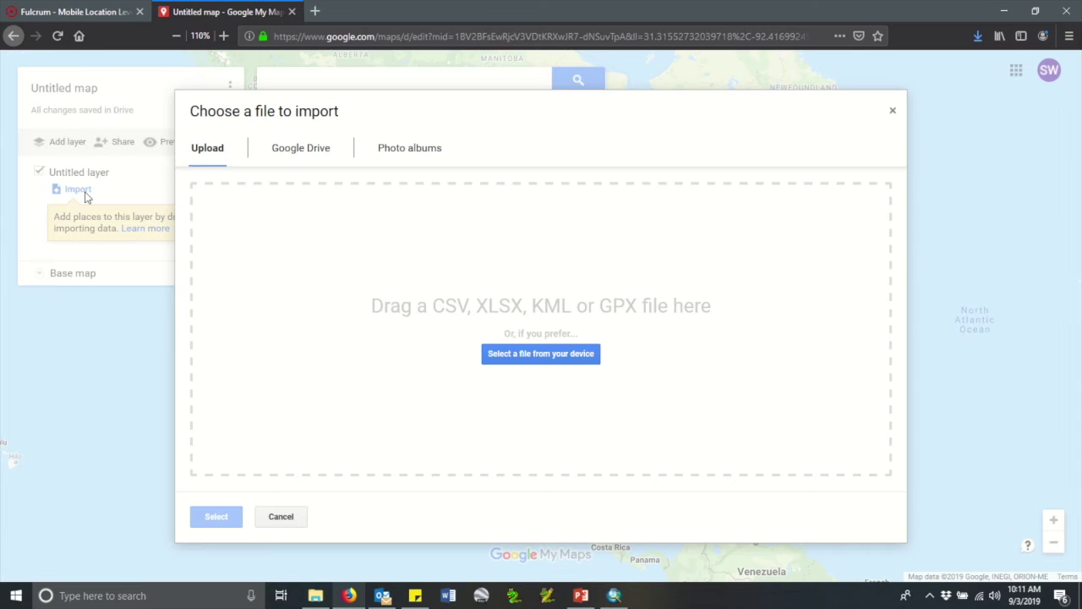
{"action": "left_click", "coordinate": [514, 363]}
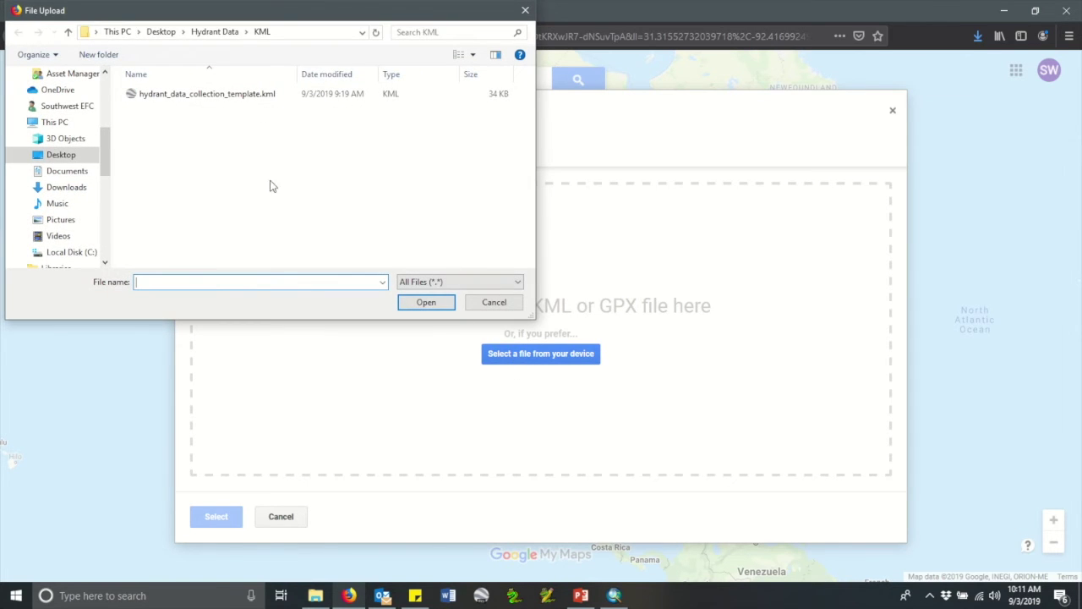
{"action": "left_click", "coordinate": [264, 98]}
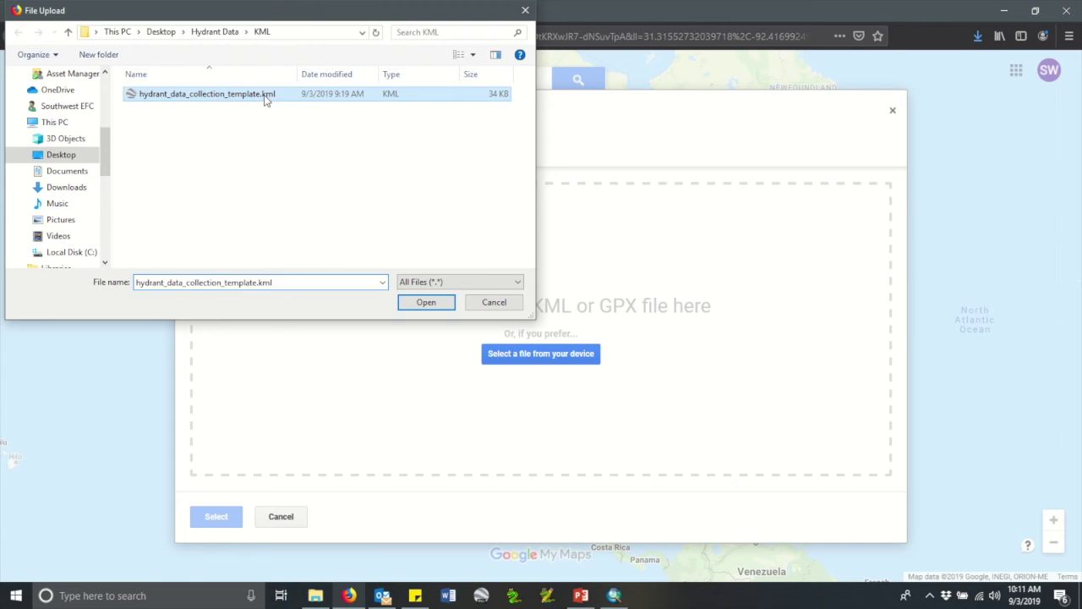
{"action": "left_click", "coordinate": [425, 302]}
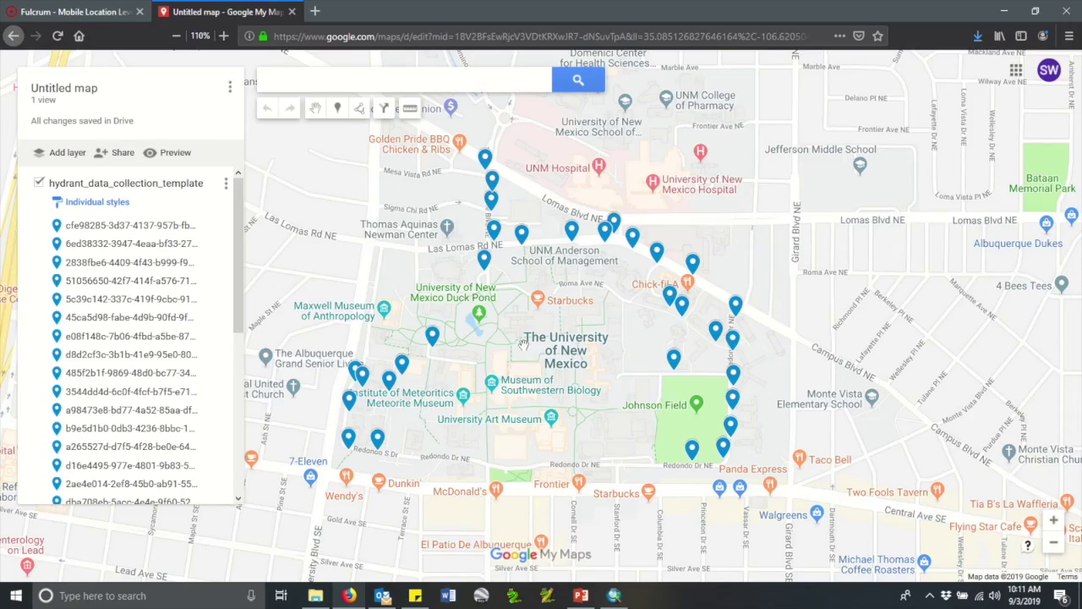
{"action": "scroll", "coordinate": [521, 342], "scroll_direction": "down", "scroll_amount": 2}
{"action": "scroll", "coordinate": [522, 343], "scroll_direction": "down", "scroll_amount": 2}
{"action": "scroll", "coordinate": [522, 345], "scroll_direction": "down", "scroll_amount": 1}
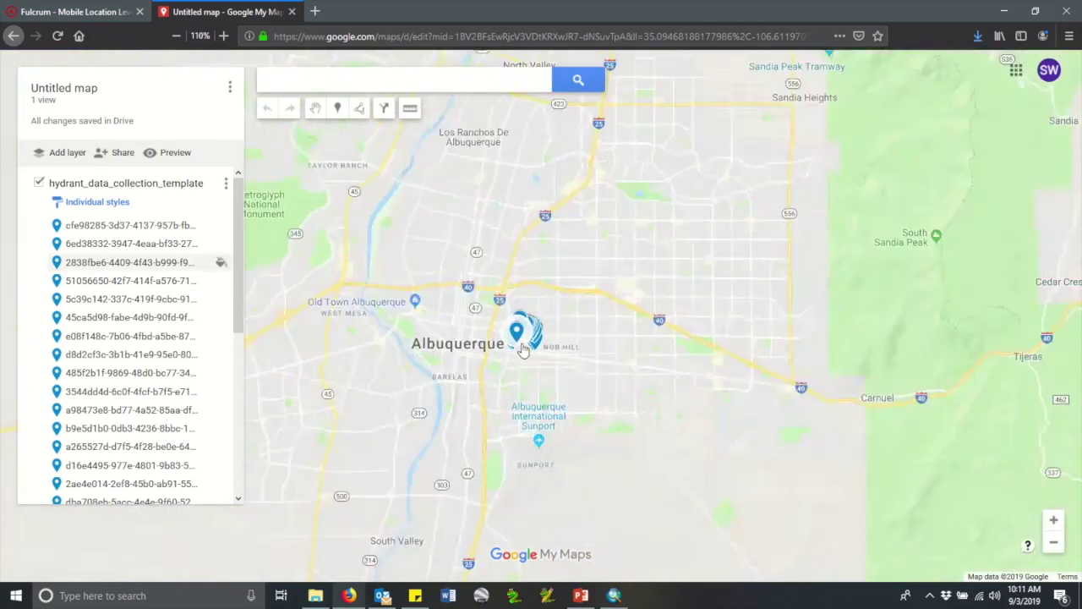
{"action": "scroll", "coordinate": [521, 346], "scroll_direction": "down", "scroll_amount": 1}
{"action": "scroll", "coordinate": [521, 347], "scroll_direction": "down", "scroll_amount": 1}
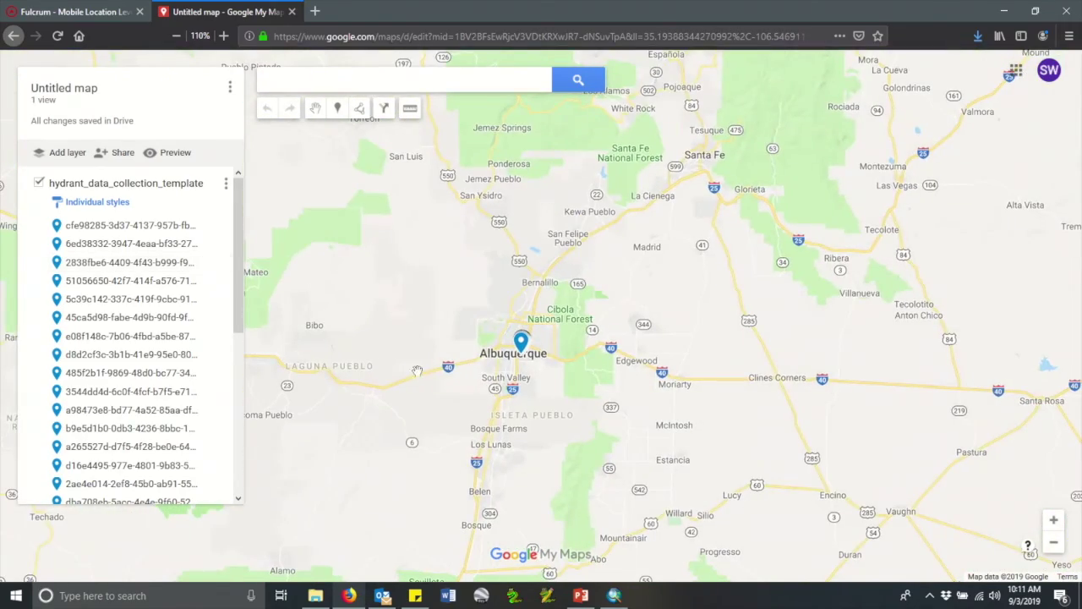
{"action": "scroll", "coordinate": [520, 362], "scroll_direction": "up", "scroll_amount": 1}
Zoom in on the campus hydrants and open the layer's data table.
{"action": "scroll", "coordinate": [519, 361], "scroll_direction": "up", "scroll_amount": 1}
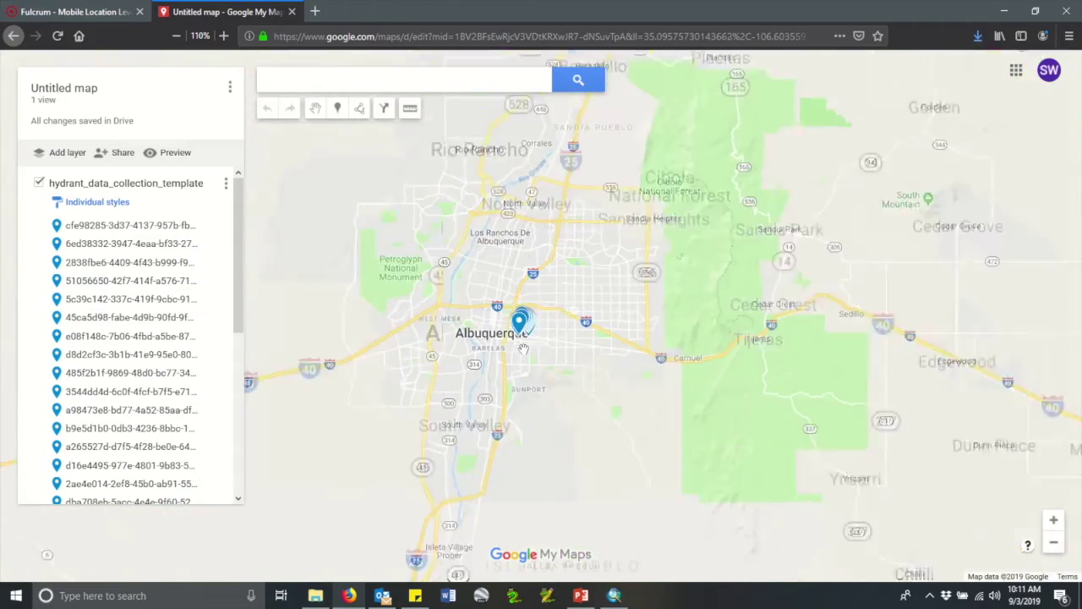
{"action": "scroll", "coordinate": [524, 334], "scroll_direction": "up", "scroll_amount": 1}
{"action": "scroll", "coordinate": [524, 338], "scroll_direction": "up", "scroll_amount": 1}
{"action": "scroll", "coordinate": [524, 342], "scroll_direction": "up", "scroll_amount": 1}
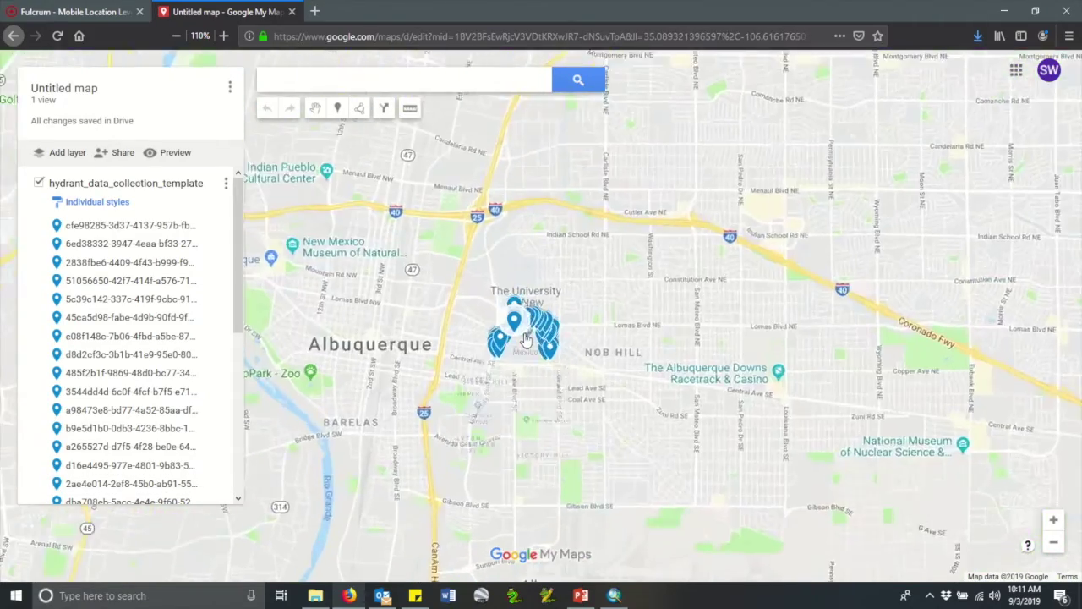
{"action": "scroll", "coordinate": [524, 346], "scroll_direction": "up", "scroll_amount": 1}
{"action": "scroll", "coordinate": [524, 351], "scroll_direction": "up", "scroll_amount": 1}
{"action": "scroll", "coordinate": [516, 360], "scroll_direction": "up", "scroll_amount": 1}
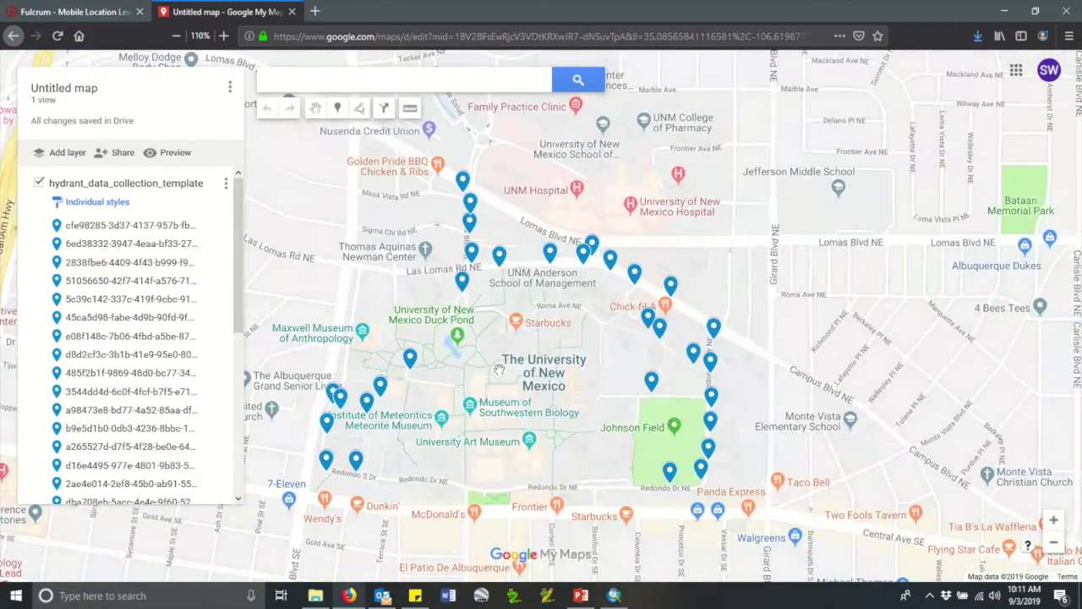
{"action": "left_click_drag", "start_coordinate": [500, 377], "coordinate": [504, 362]}
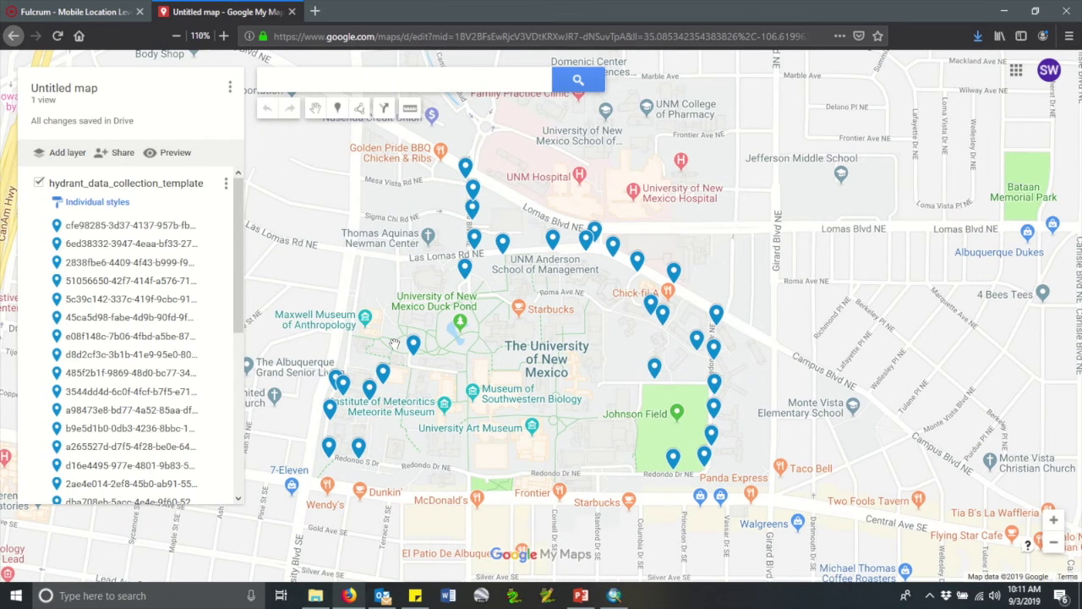
{"action": "left_click", "coordinate": [226, 183]}
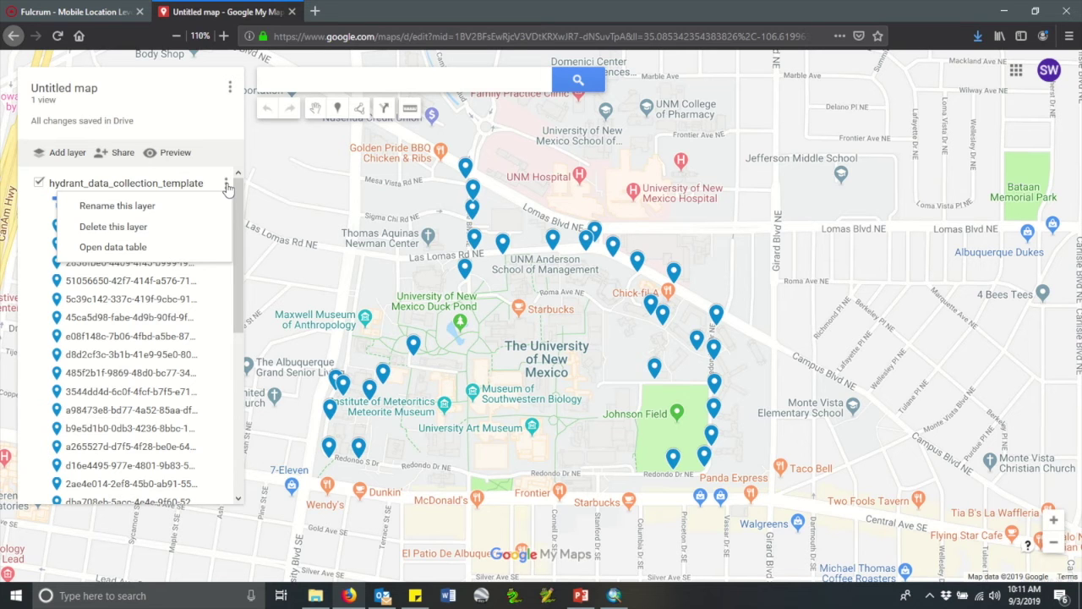
{"action": "left_click", "coordinate": [126, 252]}
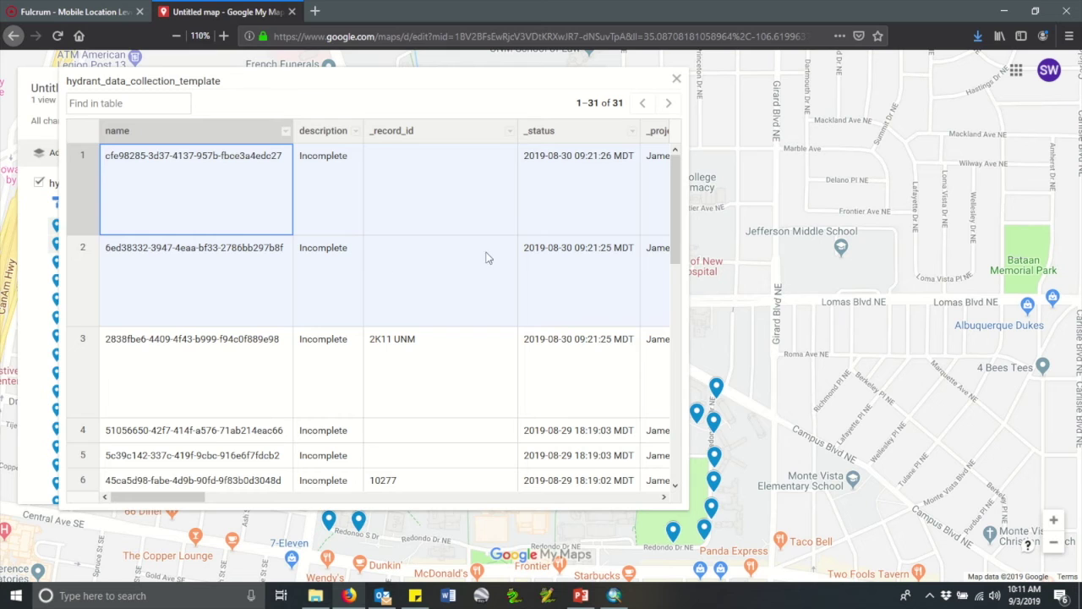
Widen and scroll through the 31-record hydrant table, then close it.
{"action": "mouse_move", "coordinate": [685, 279]}
{"action": "left_mouse_down"}
{"action": "mouse_move", "coordinate": [849, 277]}
{"action": "mouse_move", "coordinate": [976, 292]}
{"action": "left_mouse_up"}
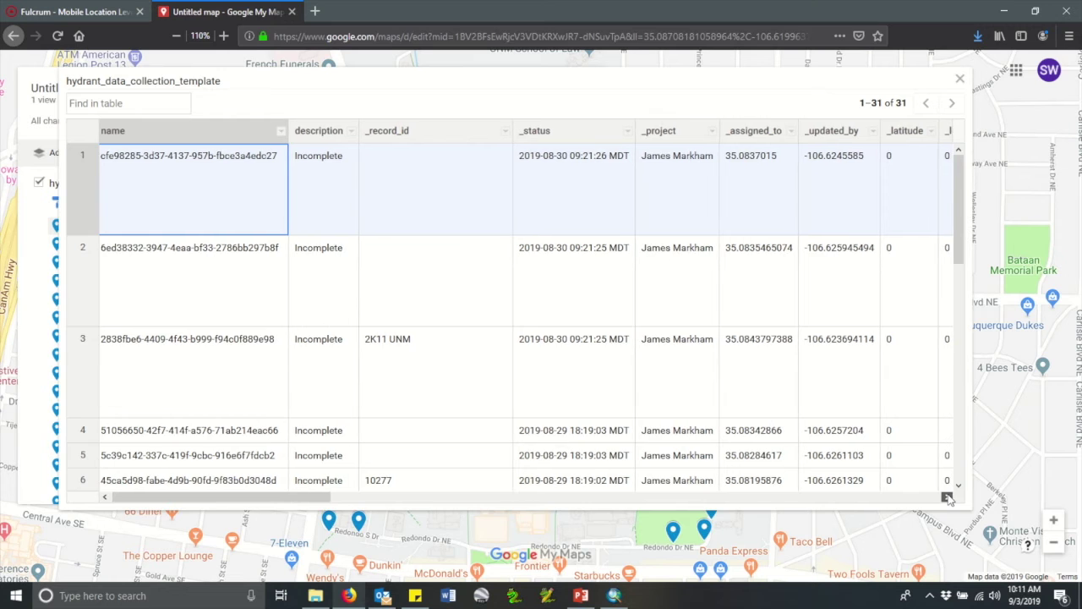
{"action": "left_click", "coordinate": [948, 497]}
{"action": "left_click", "coordinate": [947, 497]}
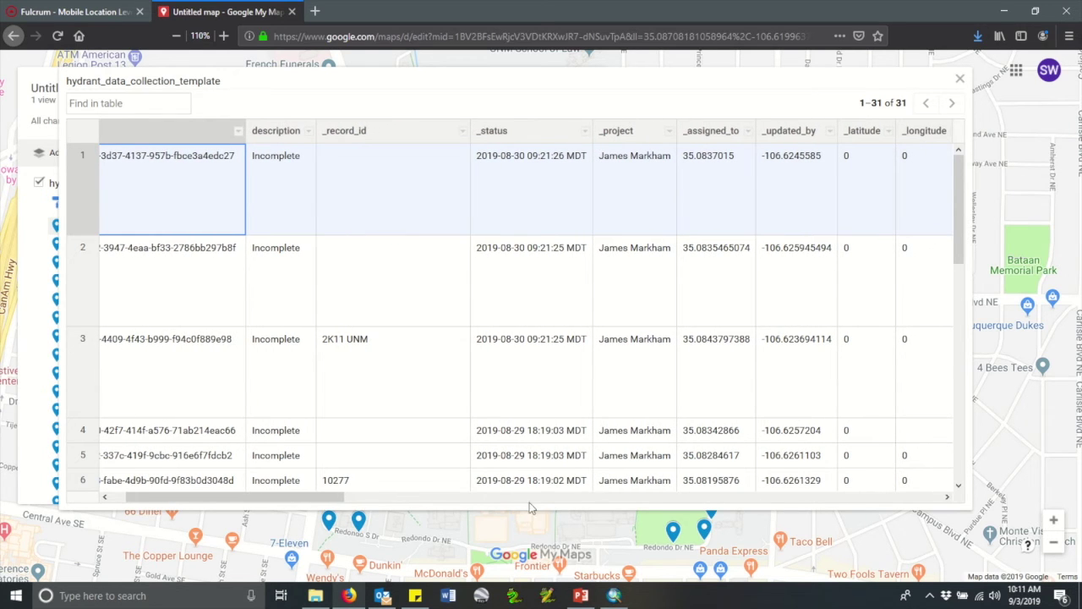
{"action": "left_click_drag", "start_coordinate": [333, 500], "coordinate": [497, 500]}
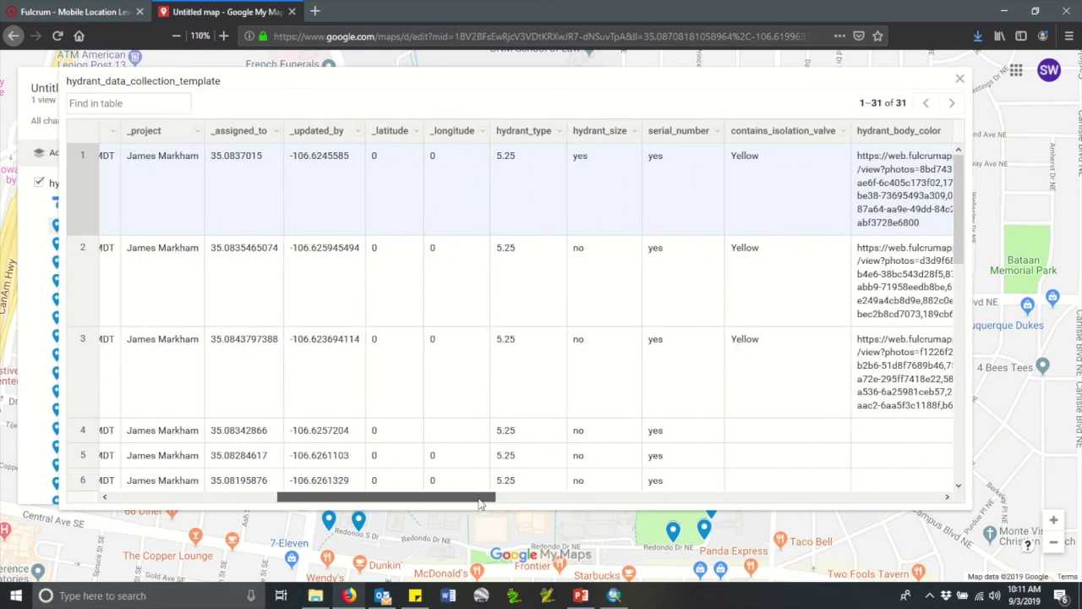
{"action": "left_click", "coordinate": [961, 79]}
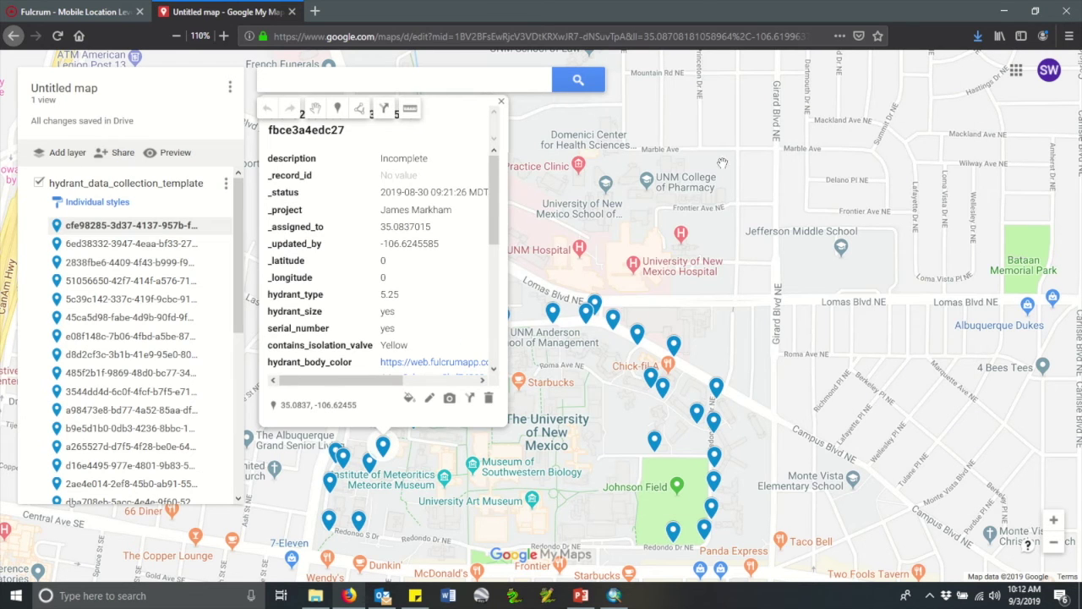
Change the hydrant layer's grouping from Individual styles to Uniform style for all items.
{"action": "left_click", "coordinate": [501, 103]}
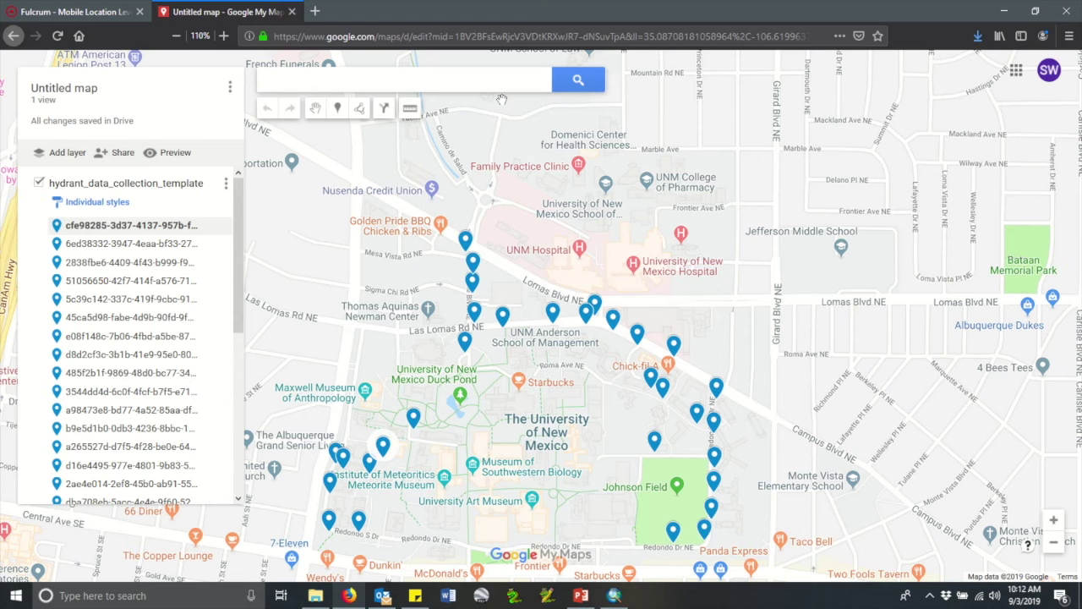
{"action": "left_click", "coordinate": [93, 205]}
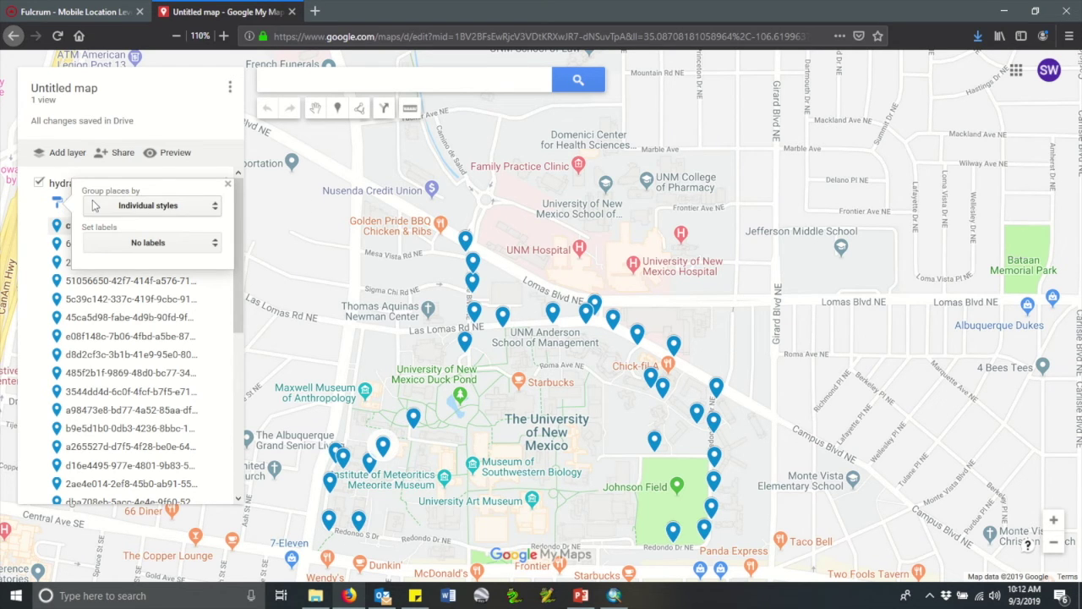
{"action": "left_click", "coordinate": [212, 209]}
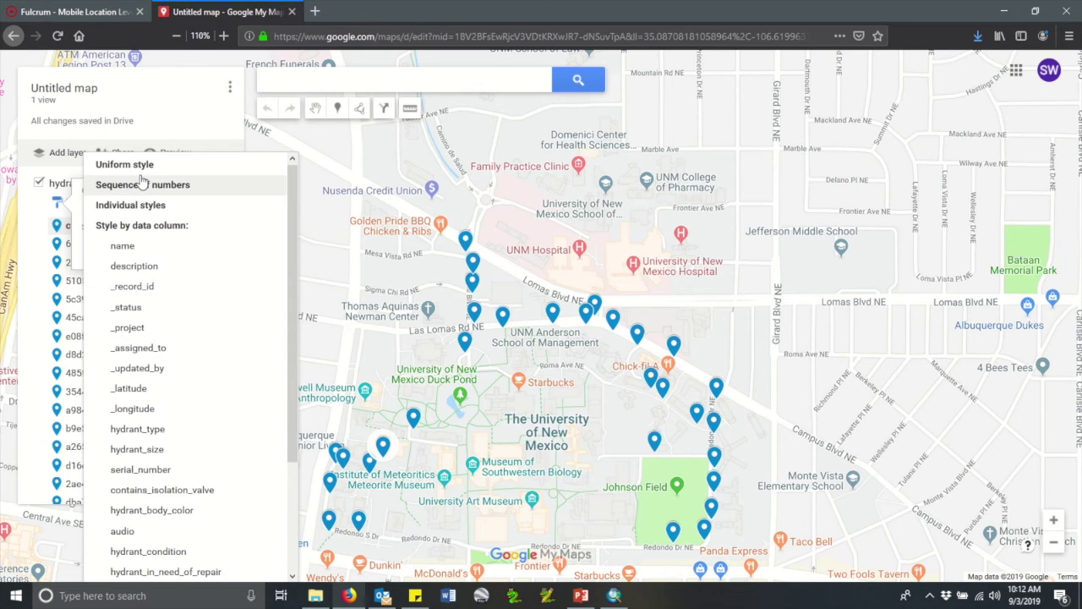
{"action": "left_click", "coordinate": [138, 166]}
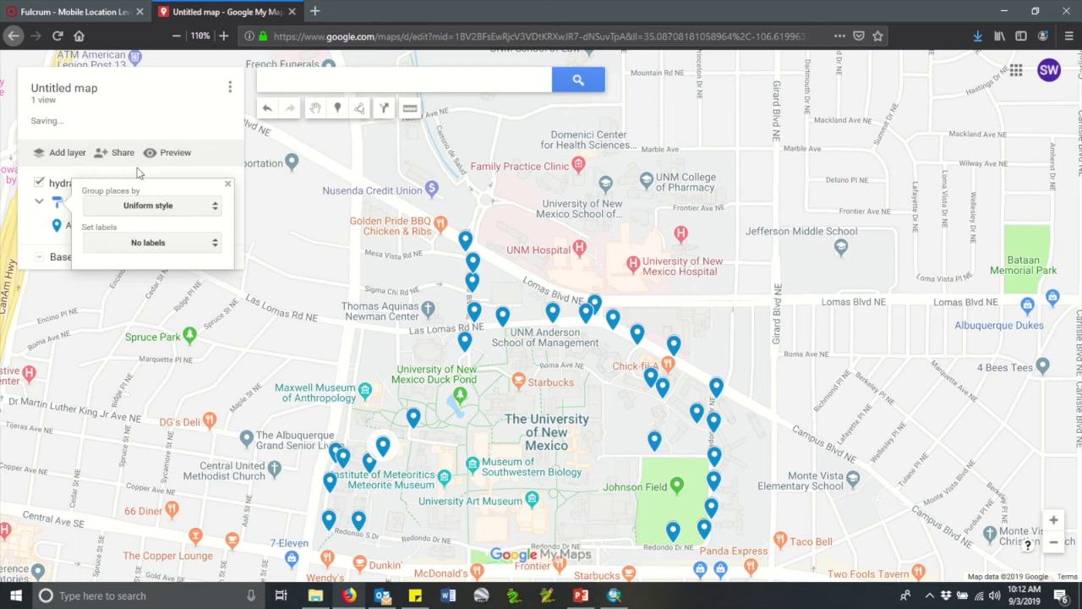
{"action": "left_click", "coordinate": [228, 184]}
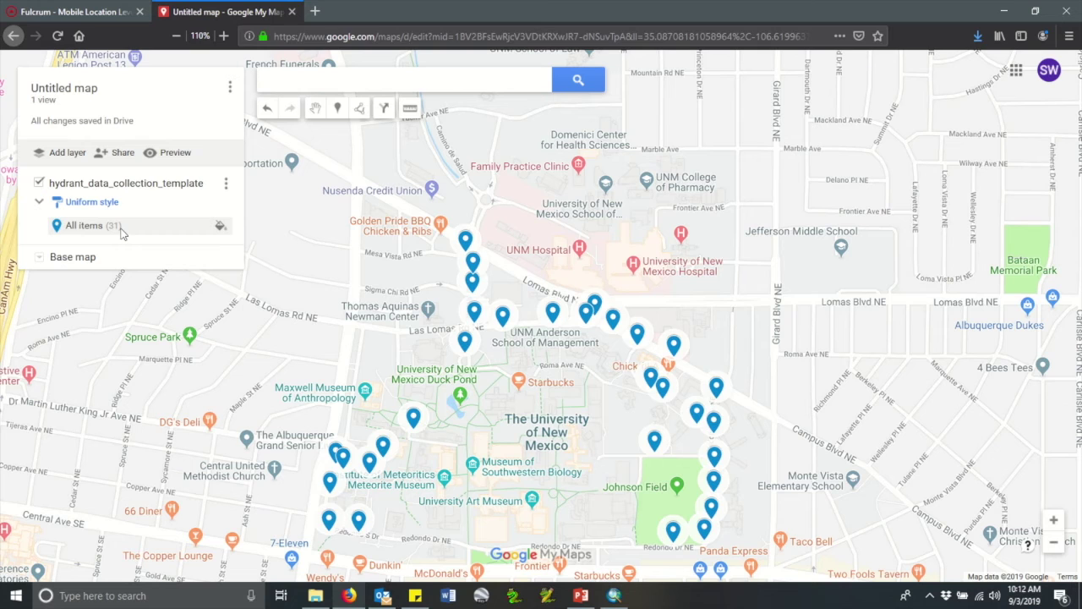
{"action": "left_click", "coordinate": [220, 228]}
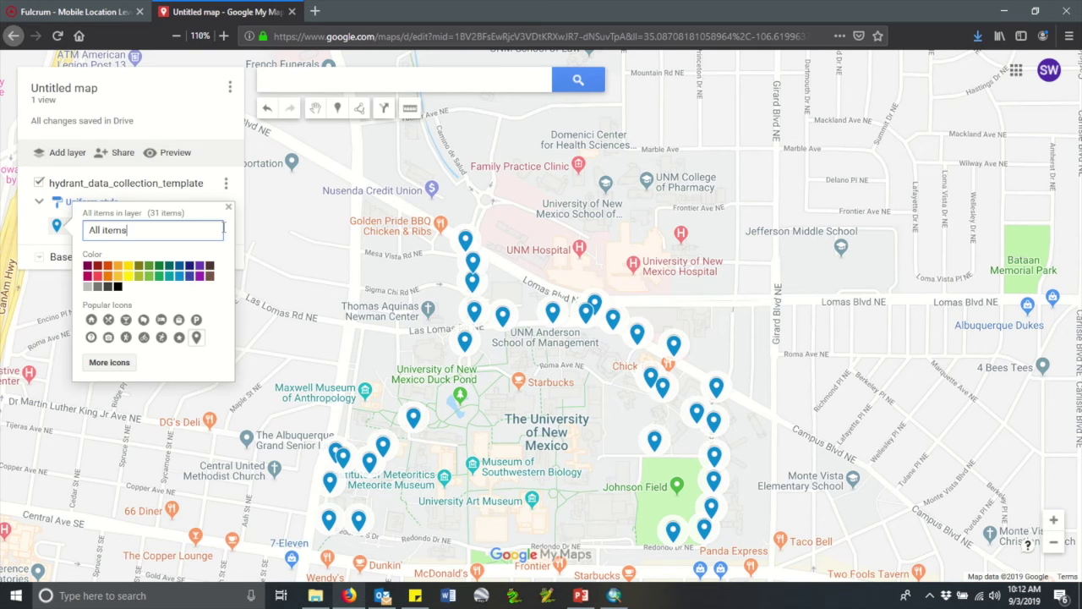
Try orange and purple colours and parking, person and star symbols on the hydrant markers.
{"action": "left_click", "coordinate": [109, 267]}
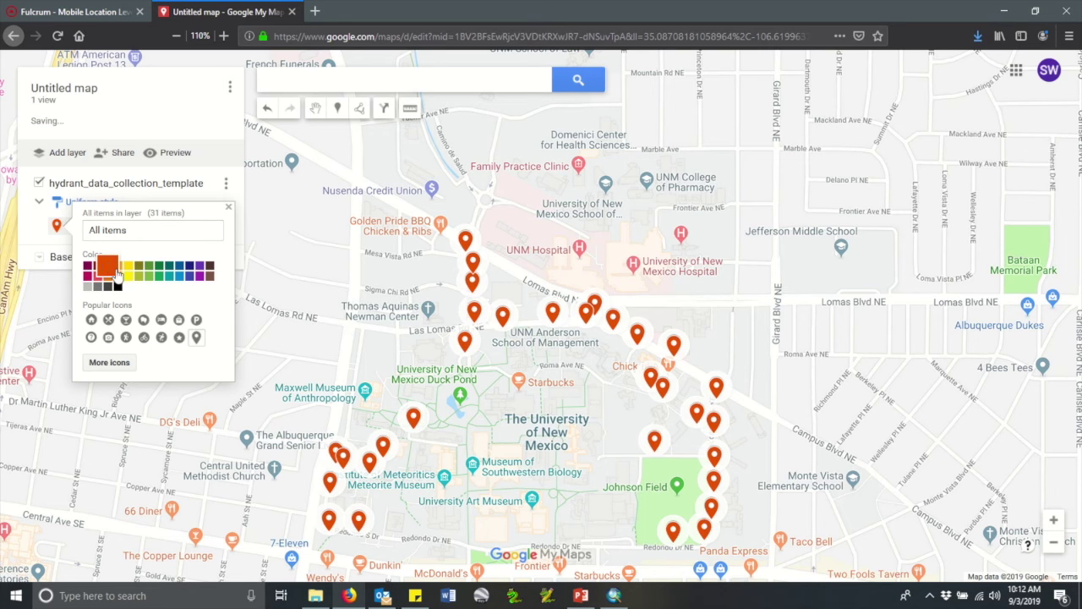
{"action": "left_click", "coordinate": [201, 280]}
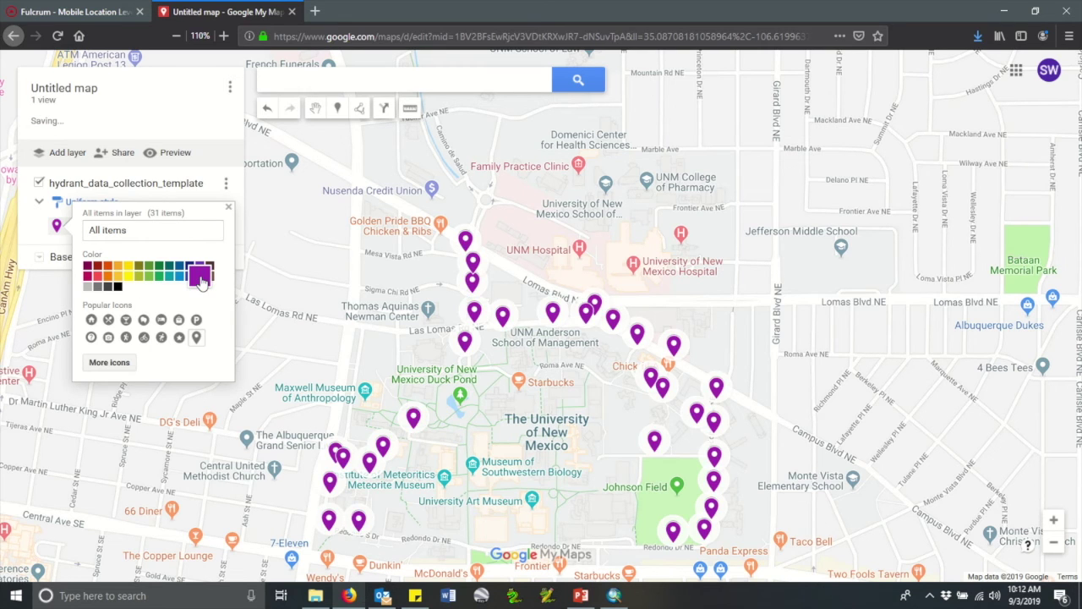
{"action": "left_click", "coordinate": [197, 321]}
{"action": "left_click", "coordinate": [178, 321]}
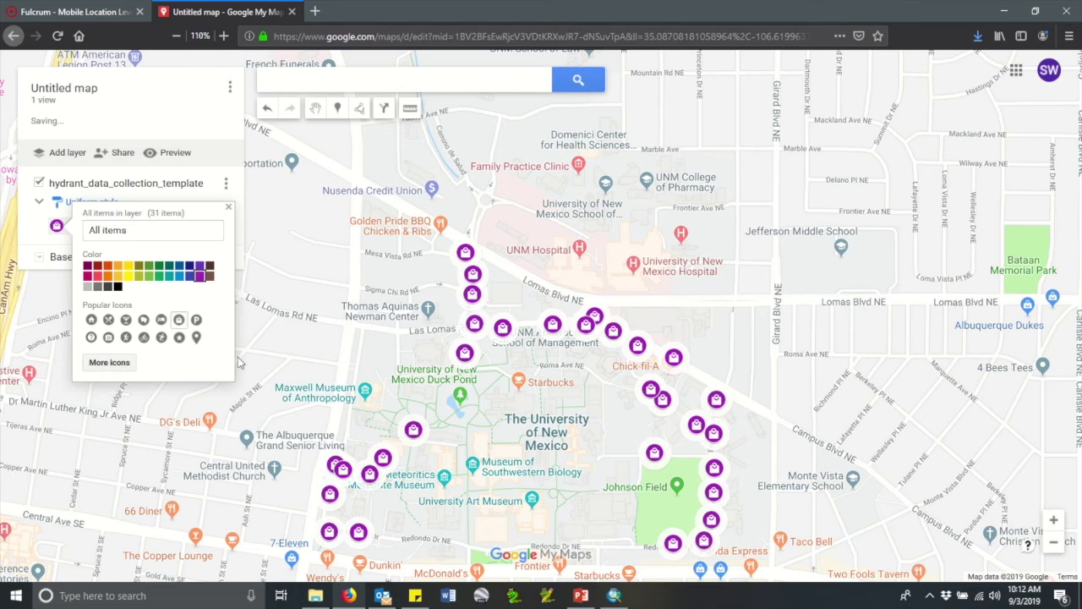
{"action": "left_click_drag", "start_coordinate": [259, 349], "coordinate": [272, 292]}
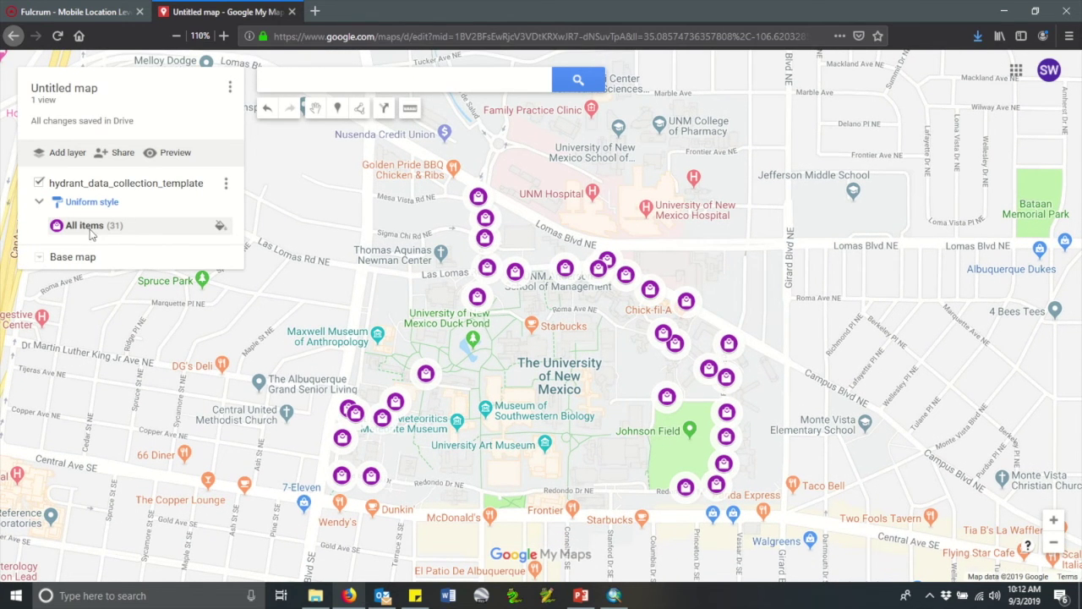
{"action": "left_click", "coordinate": [220, 225]}
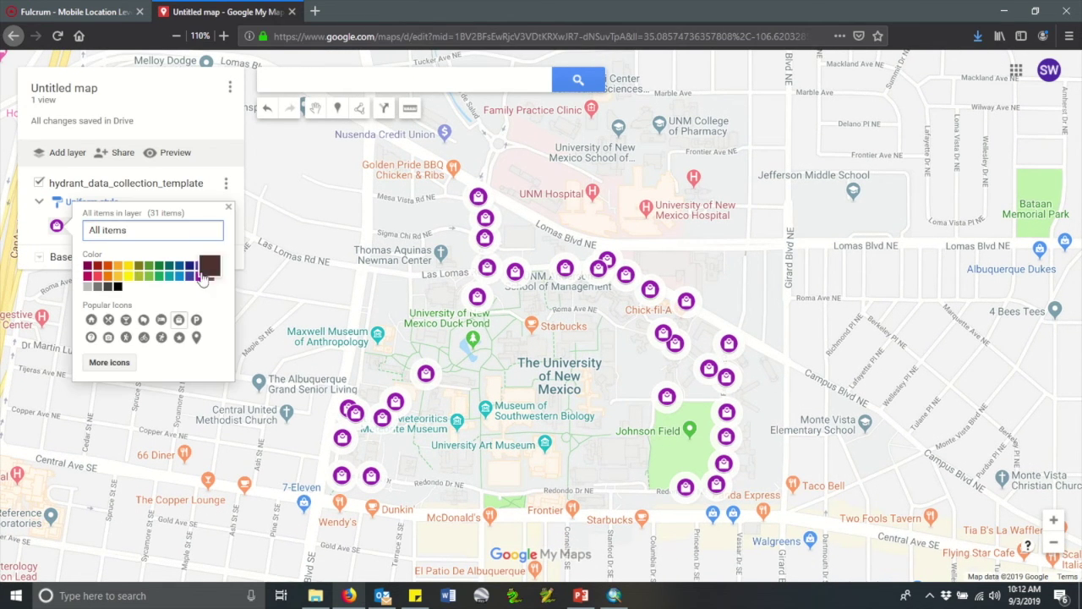
{"action": "left_click", "coordinate": [178, 338]}
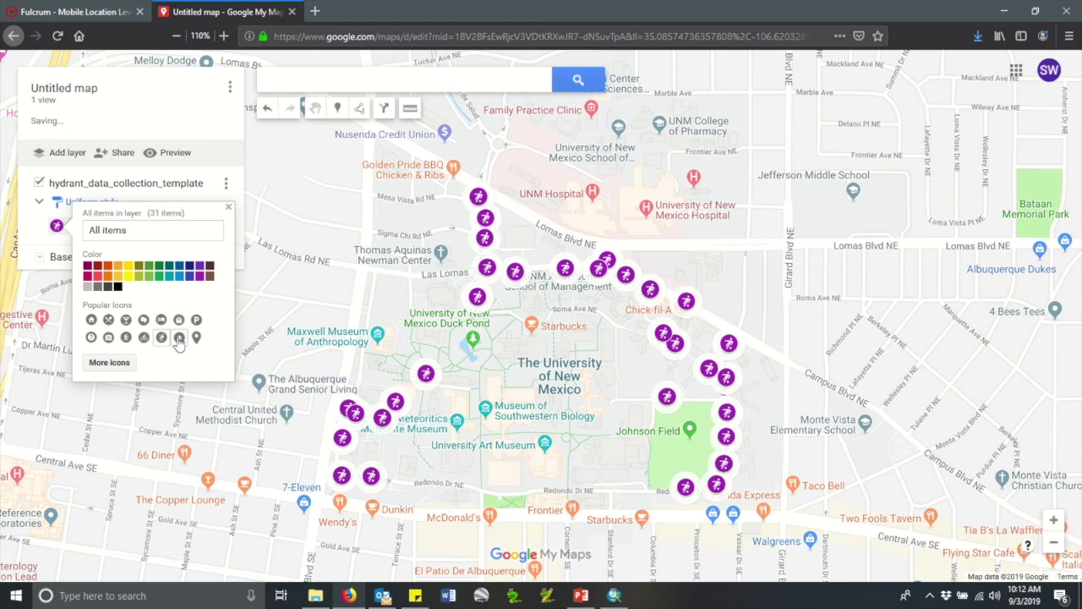
{"action": "left_click", "coordinate": [178, 338]}
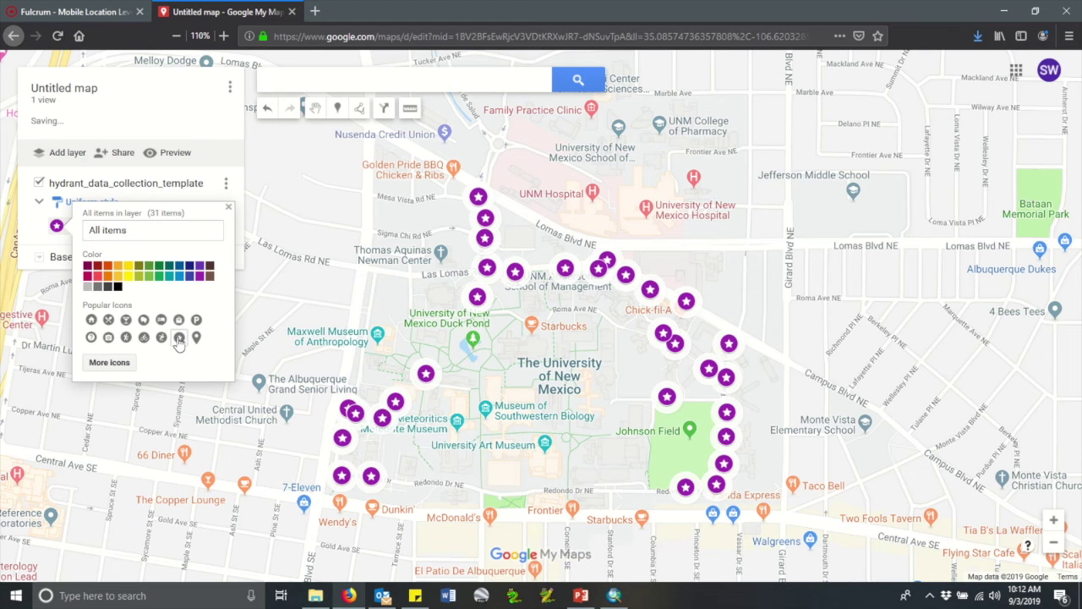
Browse the full marker icon library and choose to add a custom icon.
{"action": "left_click", "coordinate": [117, 364]}
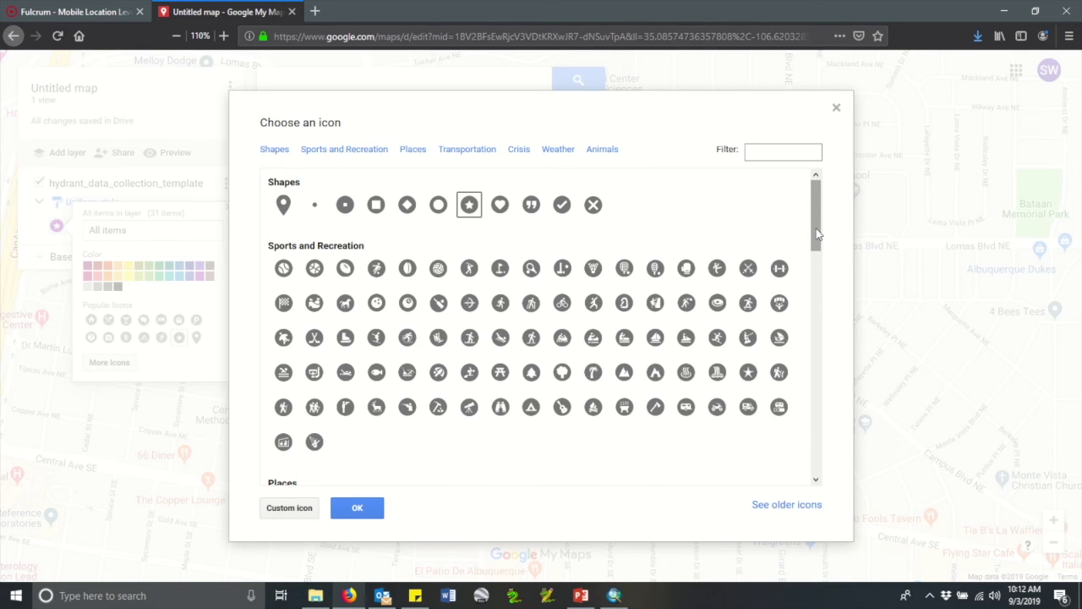
{"action": "left_click_drag", "start_coordinate": [818, 234], "coordinate": [842, 435]}
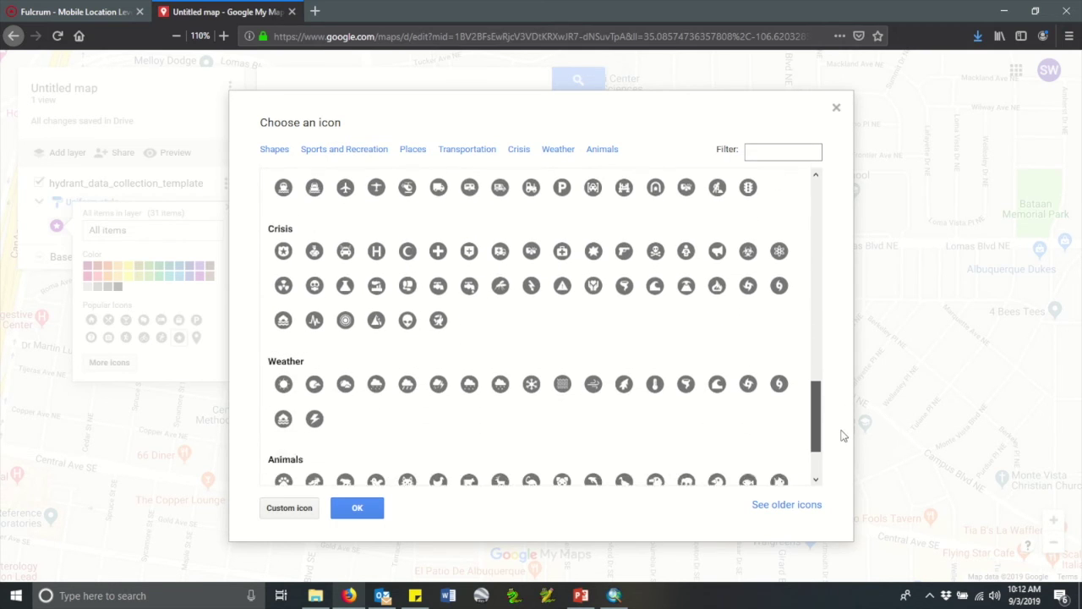
{"action": "left_click_drag", "start_coordinate": [842, 435], "coordinate": [848, 465]}
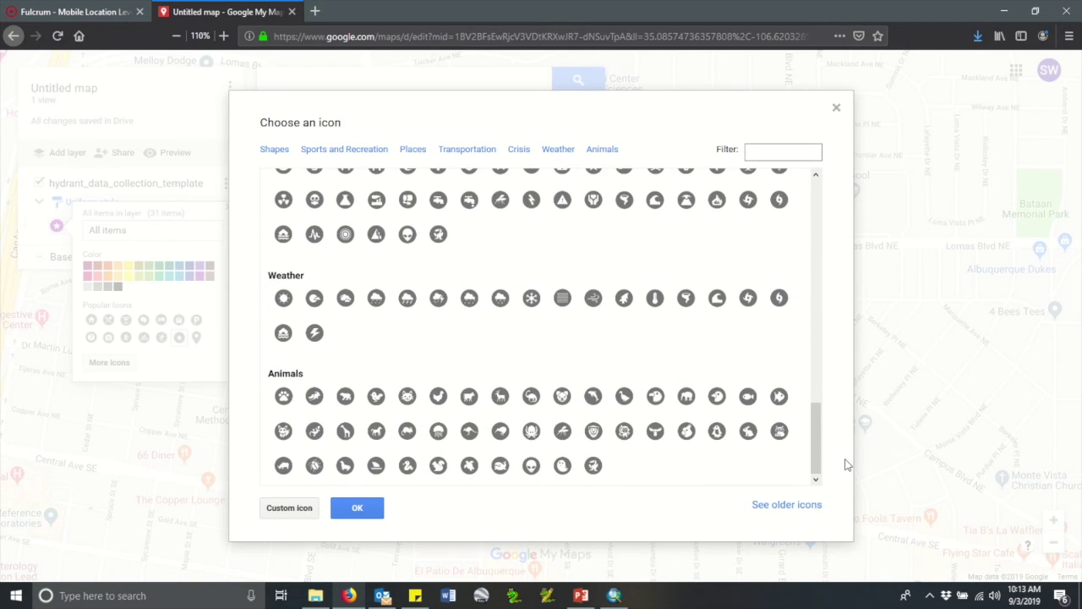
{"action": "left_click", "coordinate": [286, 516]}
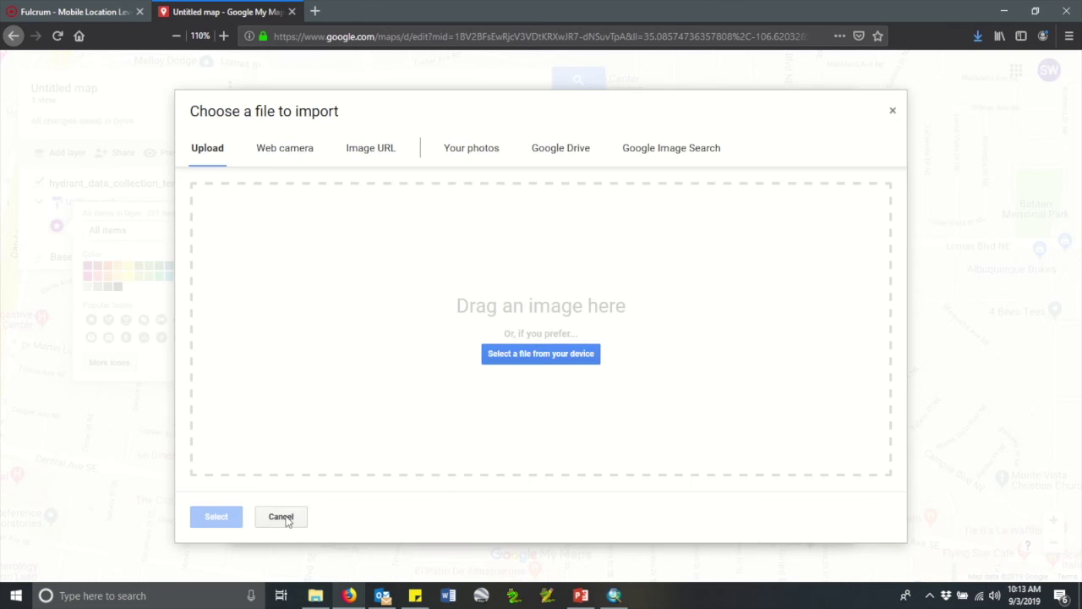
Upload hydrant.png from Desktop > GIS > Symbology Images as the icon for all 31 markers.
{"action": "left_click", "coordinate": [540, 355]}
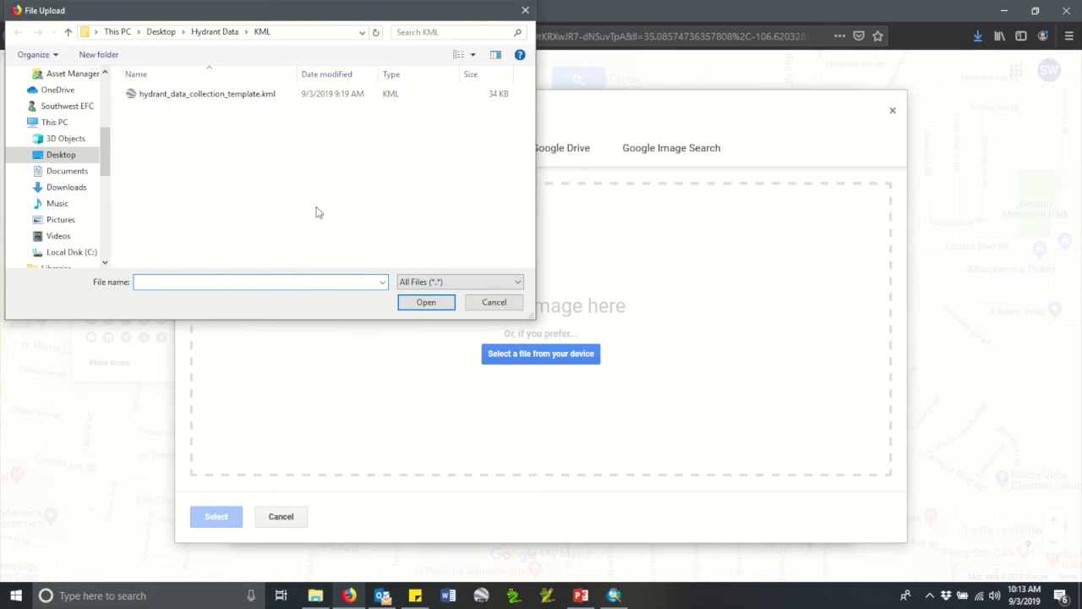
{"action": "left_click", "coordinate": [61, 154]}
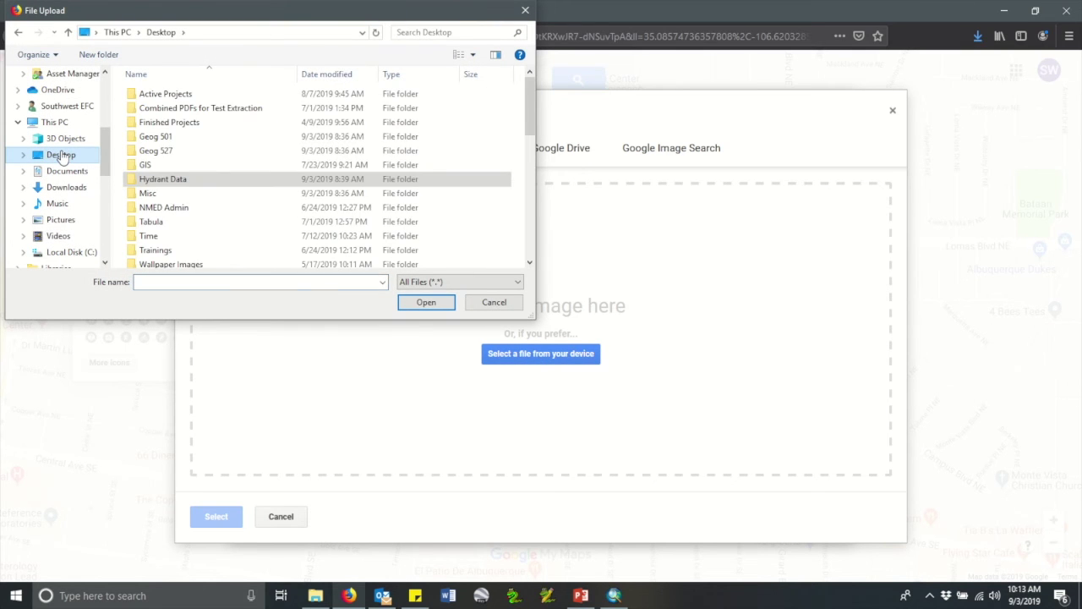
{"action": "double_click", "coordinate": [146, 164]}
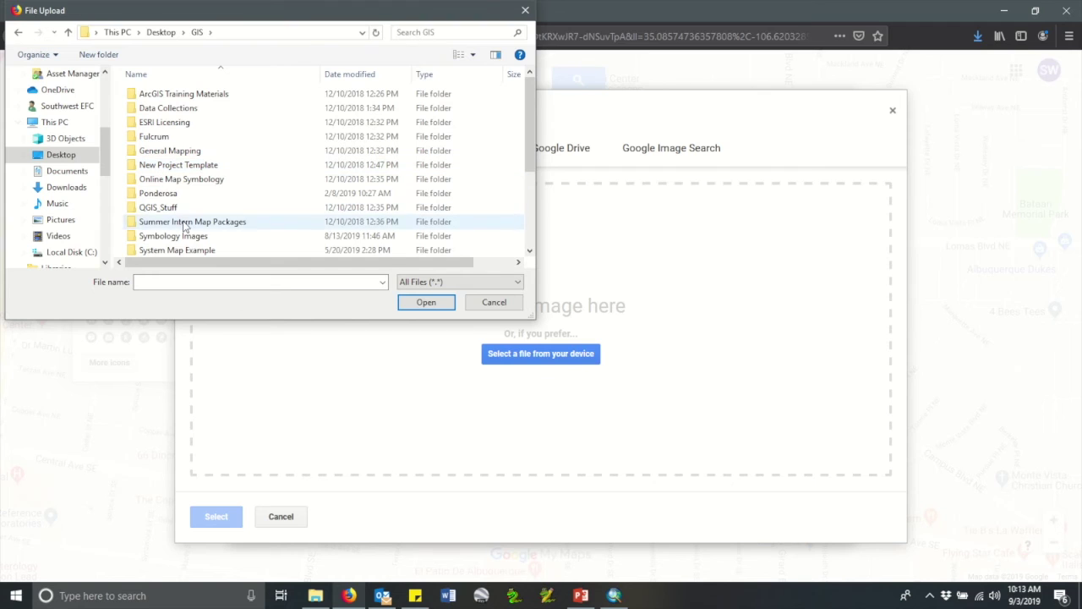
{"action": "double_click", "coordinate": [189, 241]}
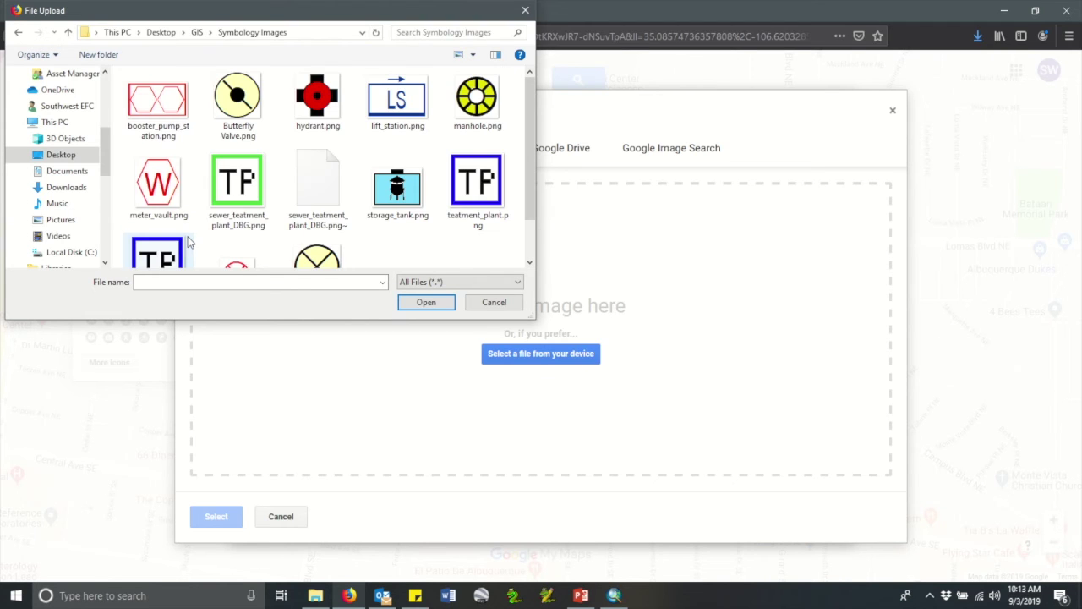
{"action": "left_click", "coordinate": [334, 110]}
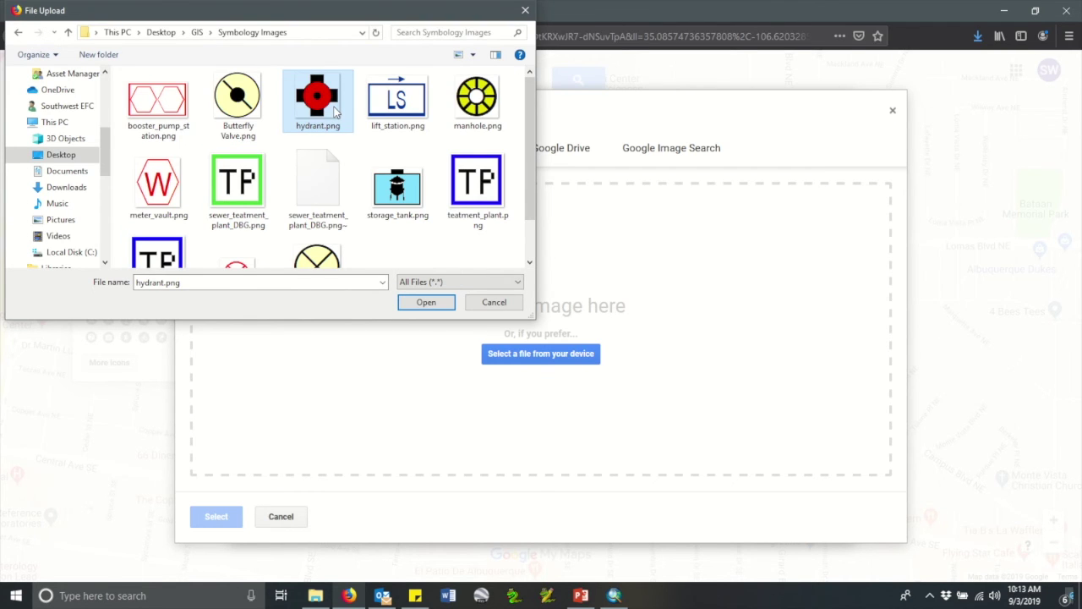
{"action": "left_click", "coordinate": [436, 306]}
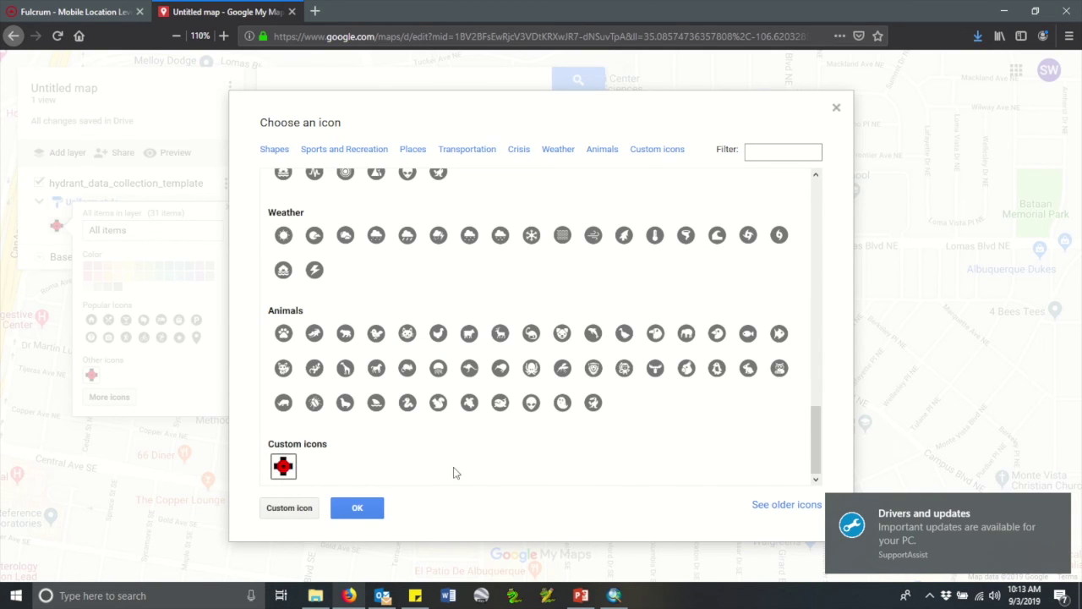
{"action": "left_click", "coordinate": [373, 508]}
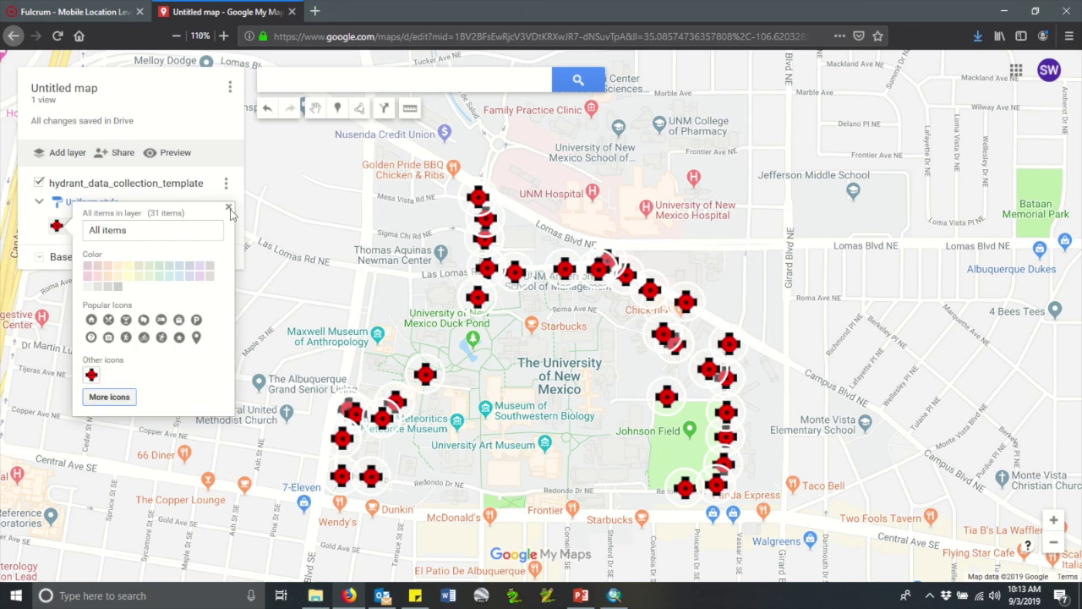
{"action": "left_click", "coordinate": [228, 208]}
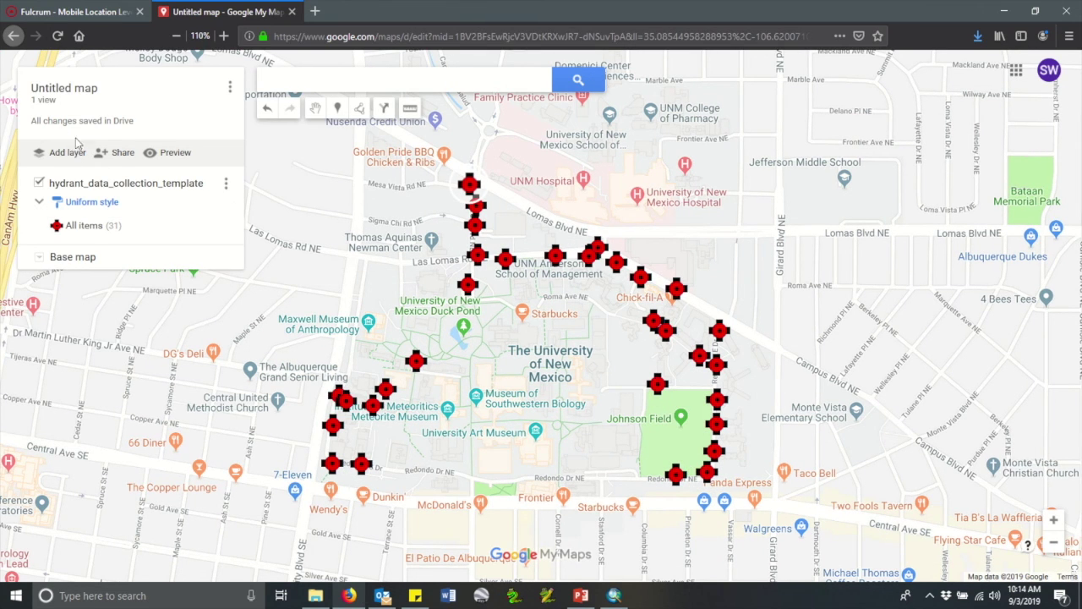
Enter map title 'Hydrants' and description 'Example hydrants map' in the sharing prompt.
{"action": "left_click", "coordinate": [123, 155]}
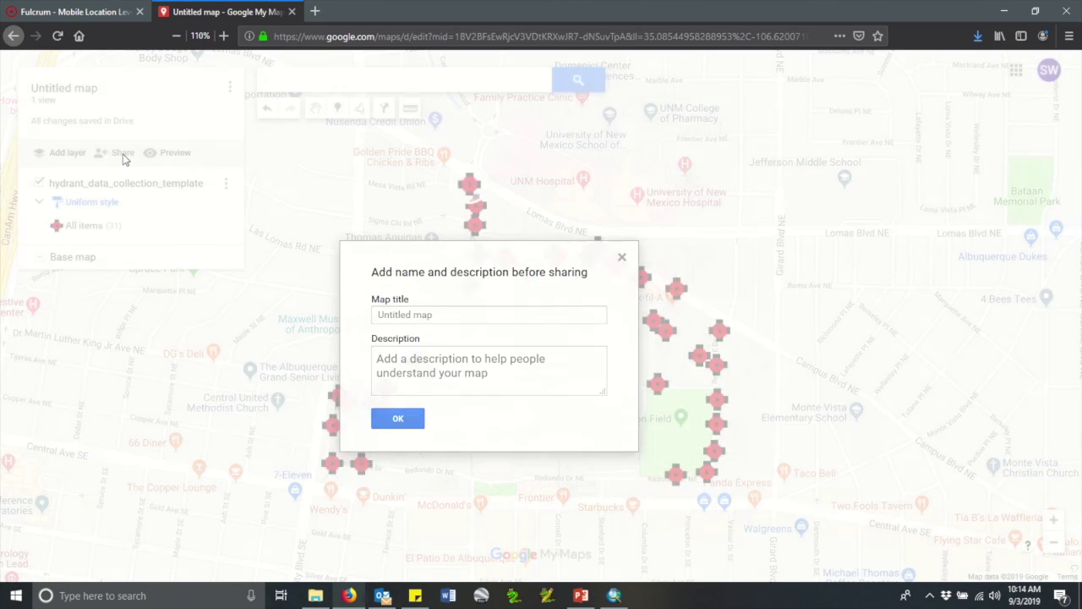
{"action": "left_click", "coordinate": [466, 315]}
{"action": "type", "text": "H"}
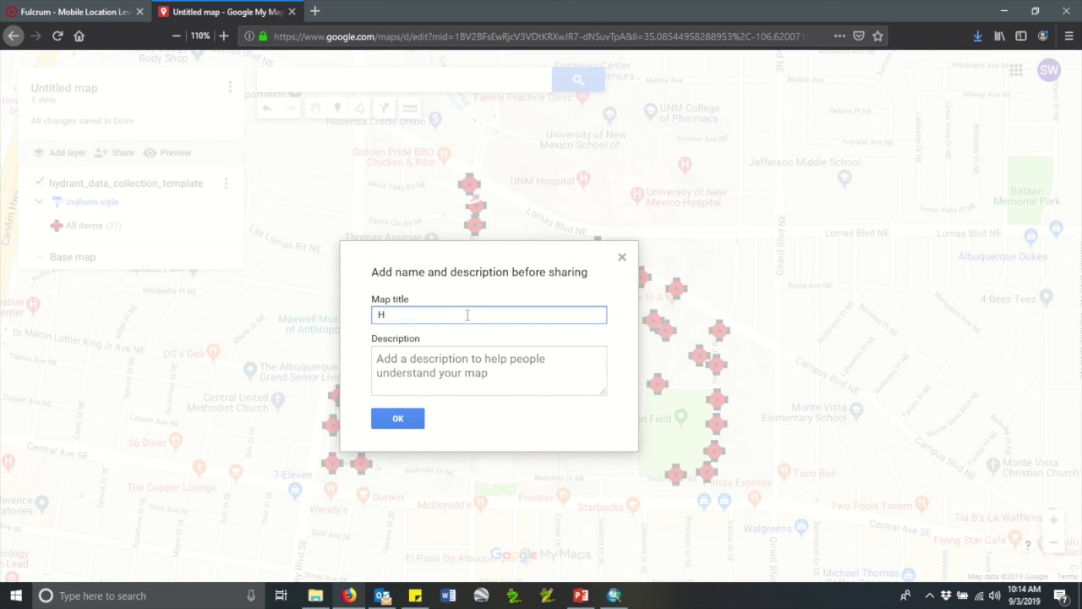
{"action": "type", "text": "ydrants"}
{"action": "key", "text": "Tab"}
{"action": "type", "text": "Exampl"}
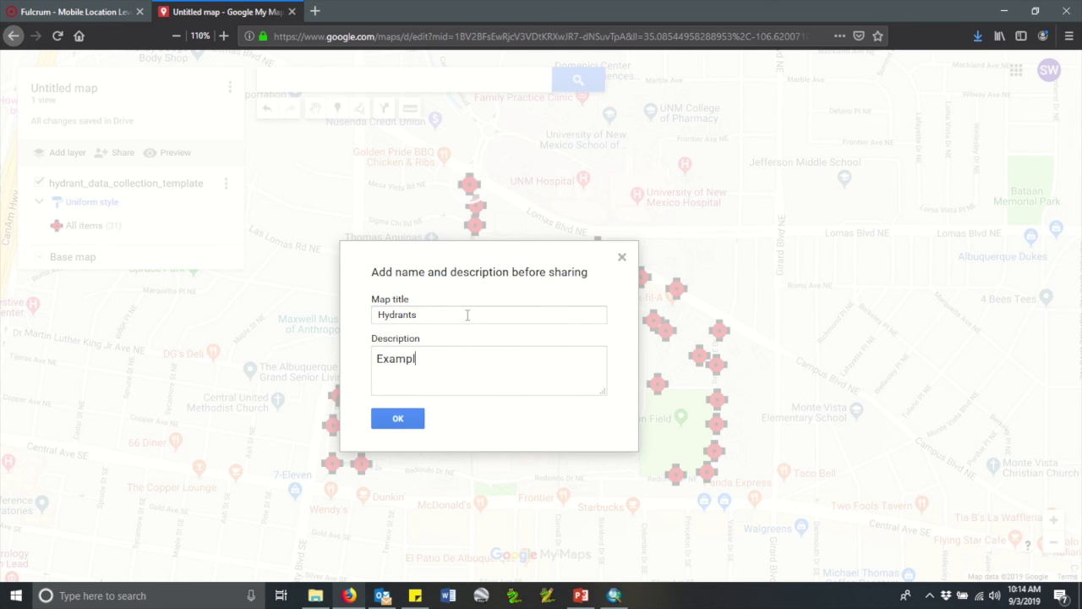
{"action": "type", "text": "e hydrants"}
{"action": "type", "text": " map"}
Confirm the Hydrants title and description to reach the Sharing settings.
{"action": "left_click", "coordinate": [410, 419]}
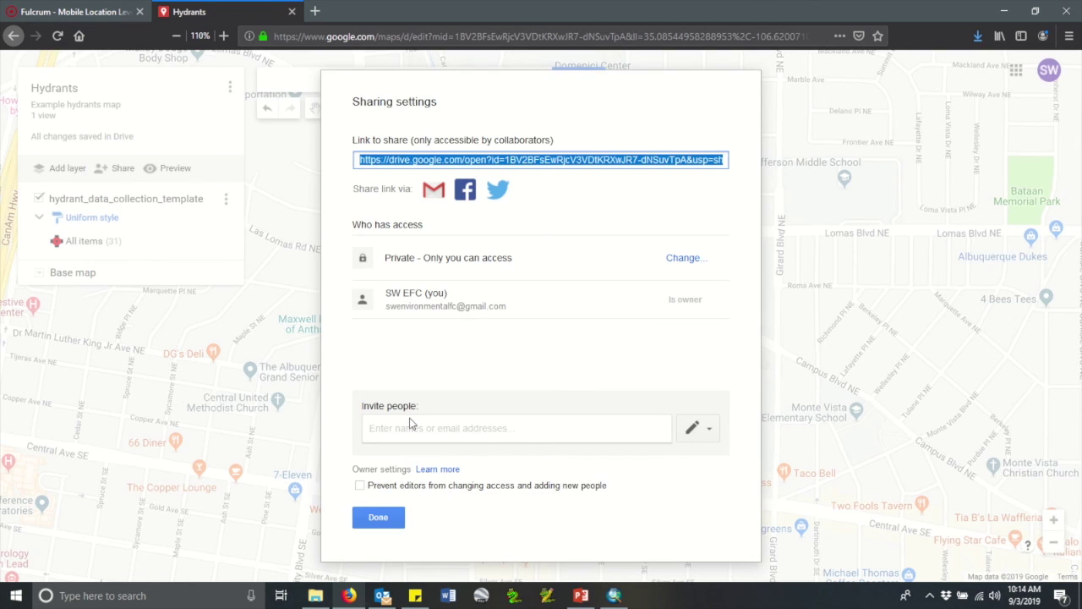